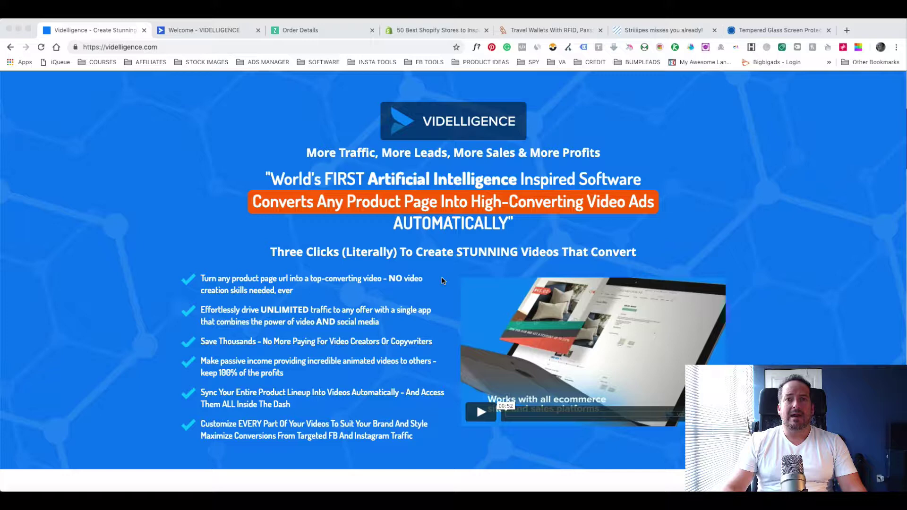
pyautogui.scroll(-3, 441, 281)
pyautogui.scroll(-4, 441, 280)
pyautogui.scroll(-3, 441, 280)
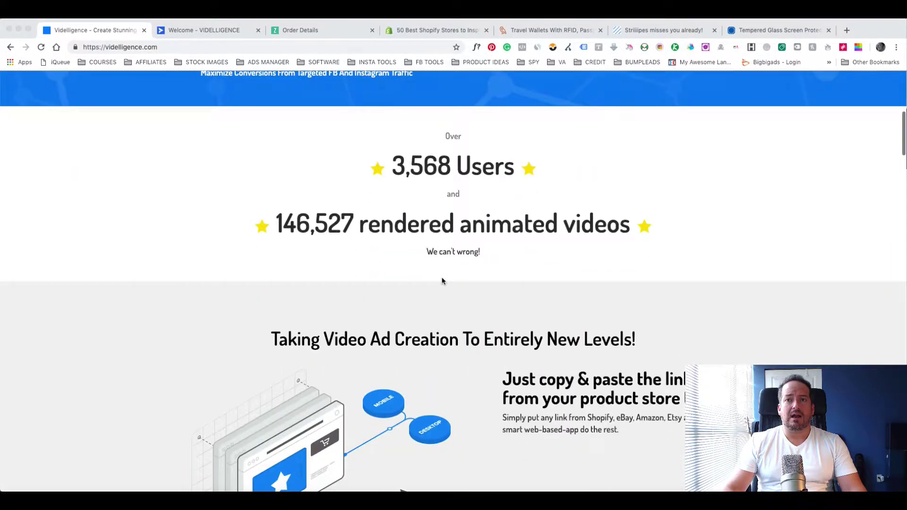
pyautogui.scroll(-3, 441, 281)
pyautogui.scroll(-1, 441, 281)
pyautogui.scroll(-2, 441, 281)
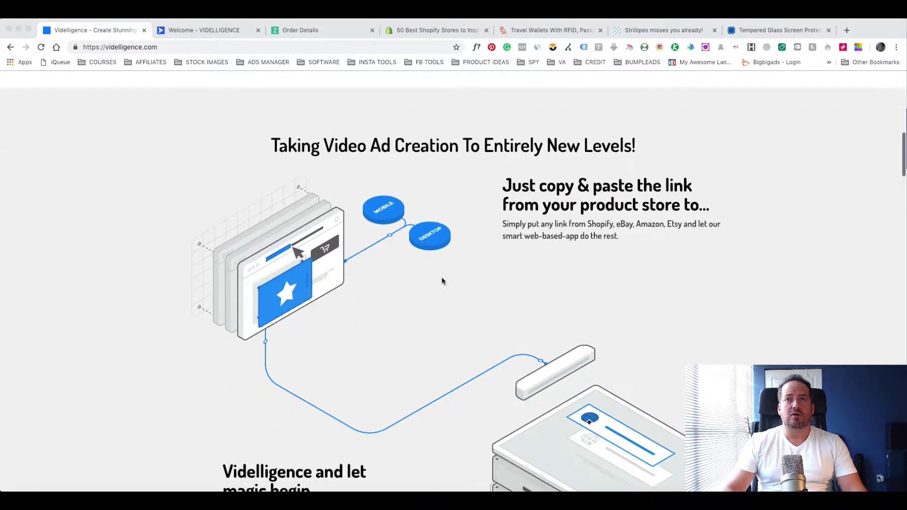
pyautogui.scroll(-4, 442, 281)
pyautogui.scroll(-2, 442, 281)
pyautogui.scroll(3, 442, 281)
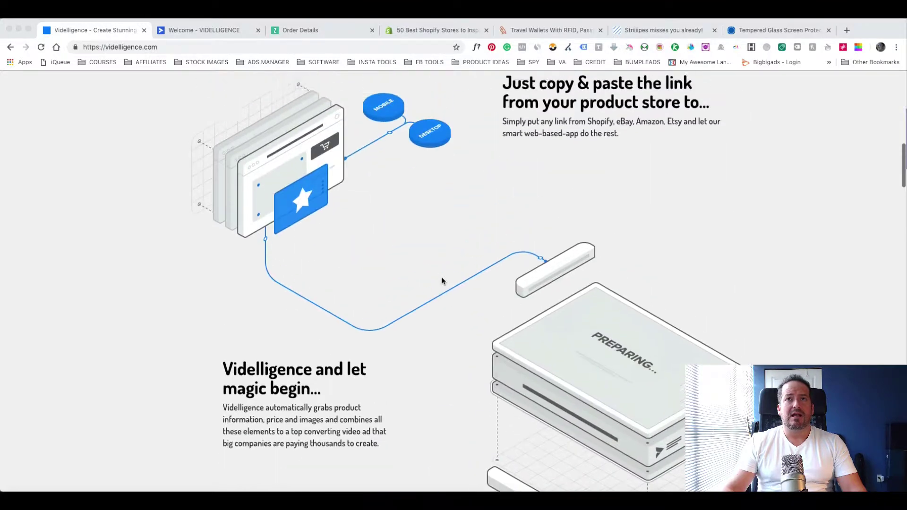
pyautogui.scroll(2, 441, 277)
pyautogui.scroll(-3, 441, 277)
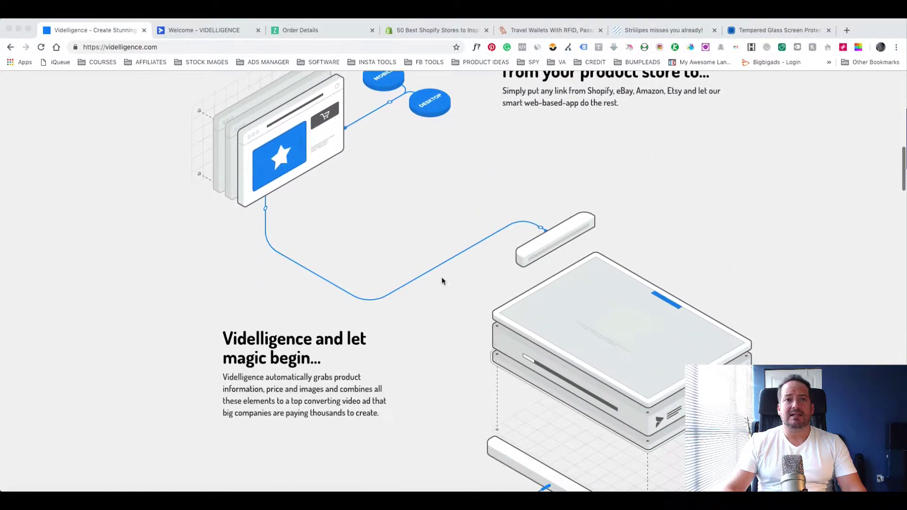
pyautogui.scroll(-3, 441, 280)
pyautogui.scroll(-1, 441, 281)
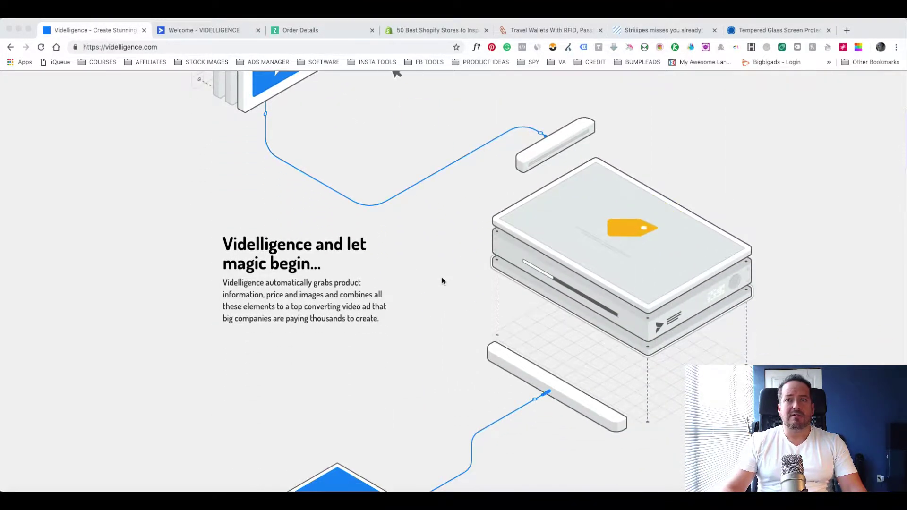
pyautogui.scroll(-2, 441, 280)
pyautogui.scroll(-4, 442, 281)
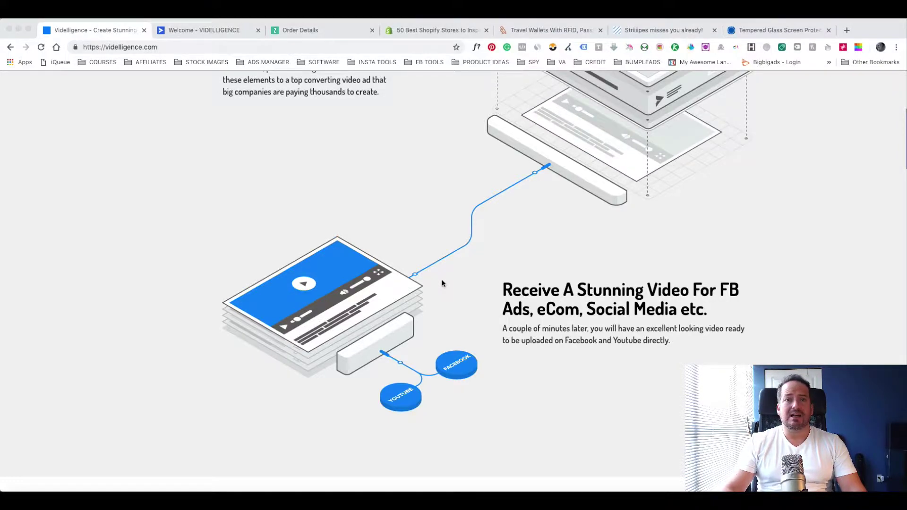
pyautogui.scroll(-8, 447, 296)
pyautogui.scroll(-2, 447, 296)
pyautogui.scroll(-8, 447, 296)
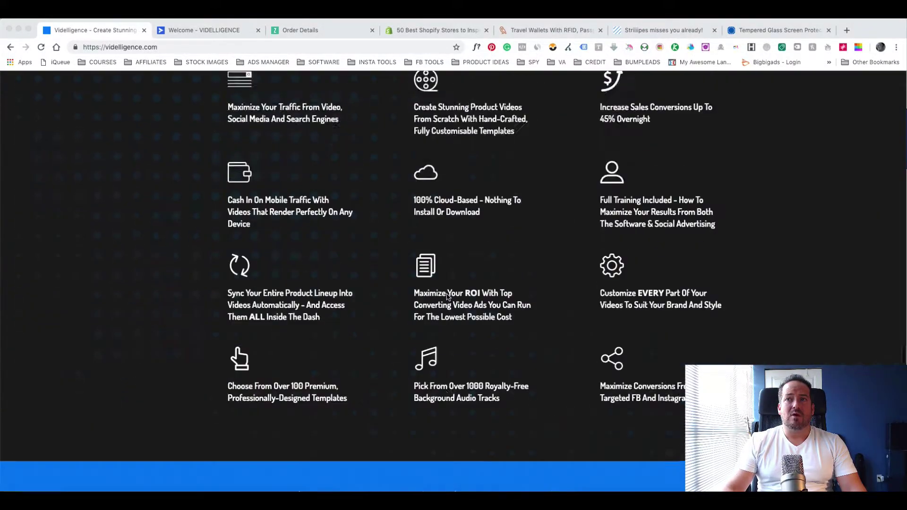
pyautogui.scroll(-4, 447, 297)
pyautogui.scroll(-5, 446, 297)
pyautogui.scroll(-5, 447, 296)
pyautogui.scroll(-4, 447, 296)
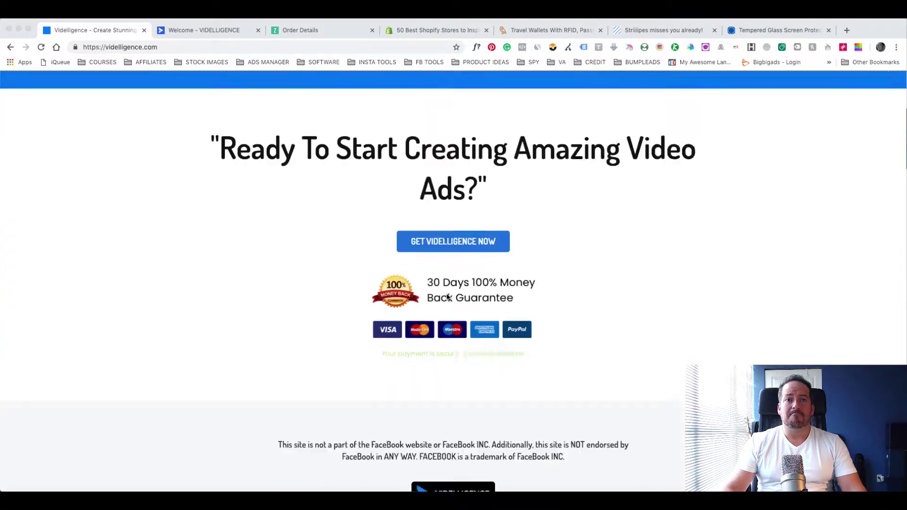
pyautogui.scroll(3, 447, 297)
pyautogui.scroll(10, 448, 297)
pyautogui.scroll(10, 448, 296)
pyautogui.scroll(10, 448, 296)
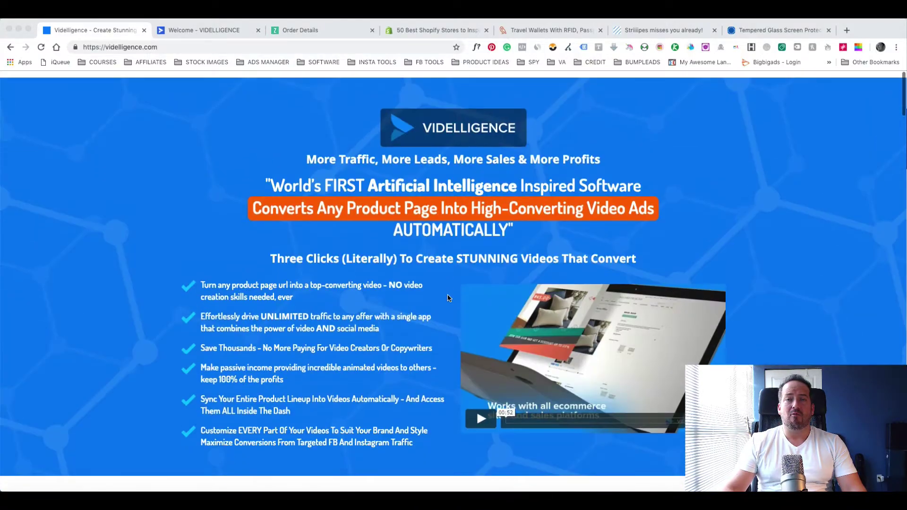
pyautogui.scroll(3, 448, 296)
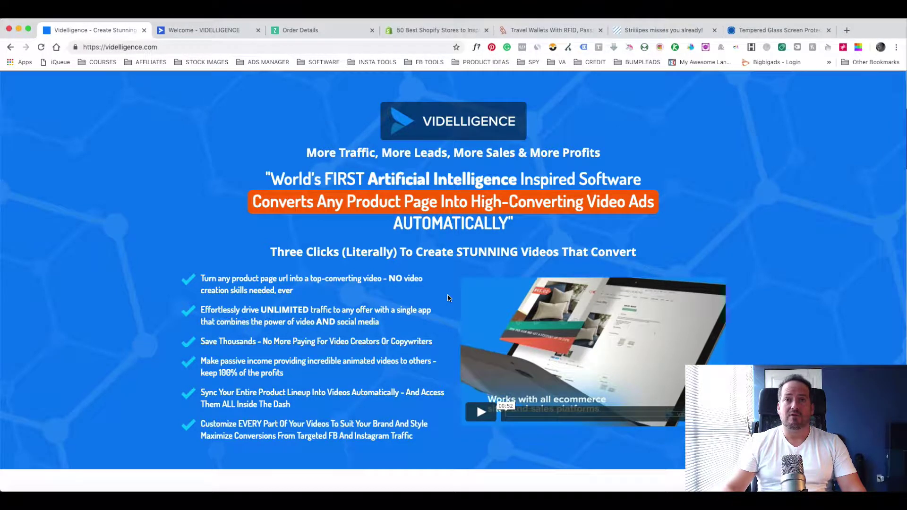
# Review the Videlligence welcome dashboard, then view the Quad Lock screen protector product page
pyautogui.click(186, 30)
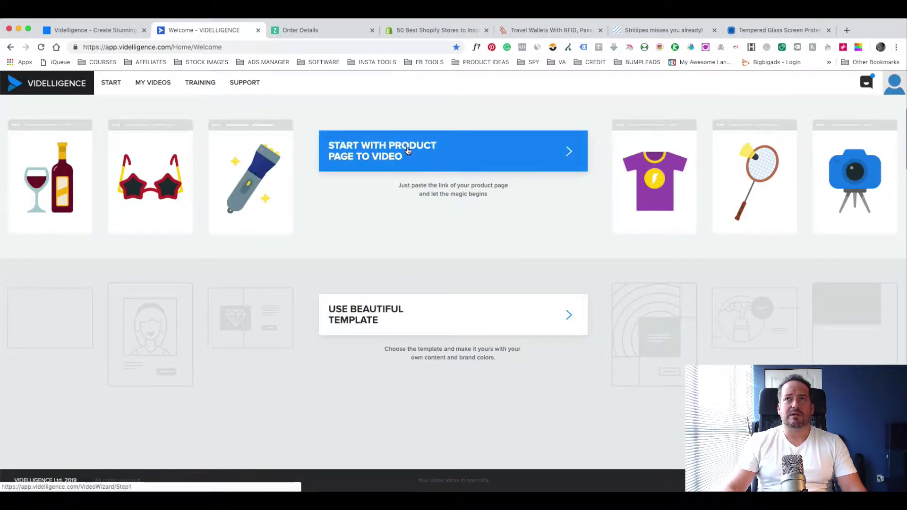
pyautogui.click(776, 30)
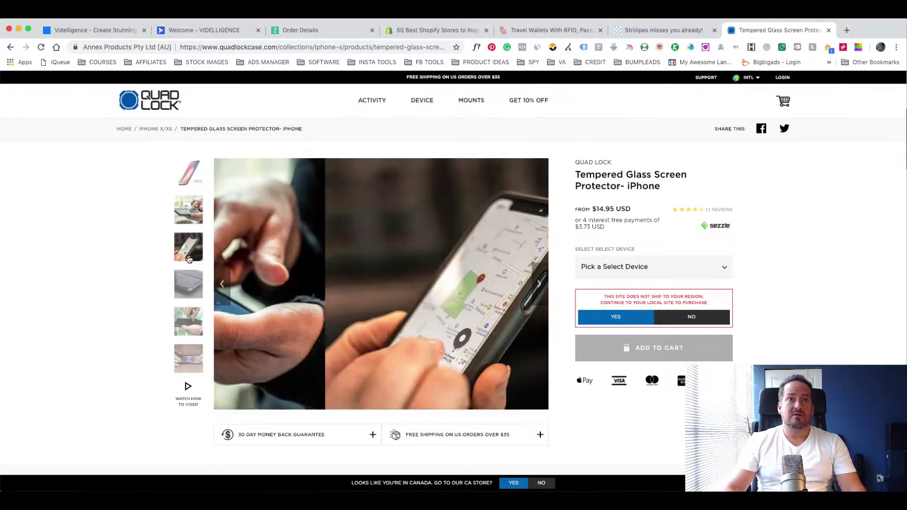
pyautogui.scroll(-5, 193, 285)
pyautogui.scroll(-3, 194, 285)
pyautogui.scroll(8, 198, 213)
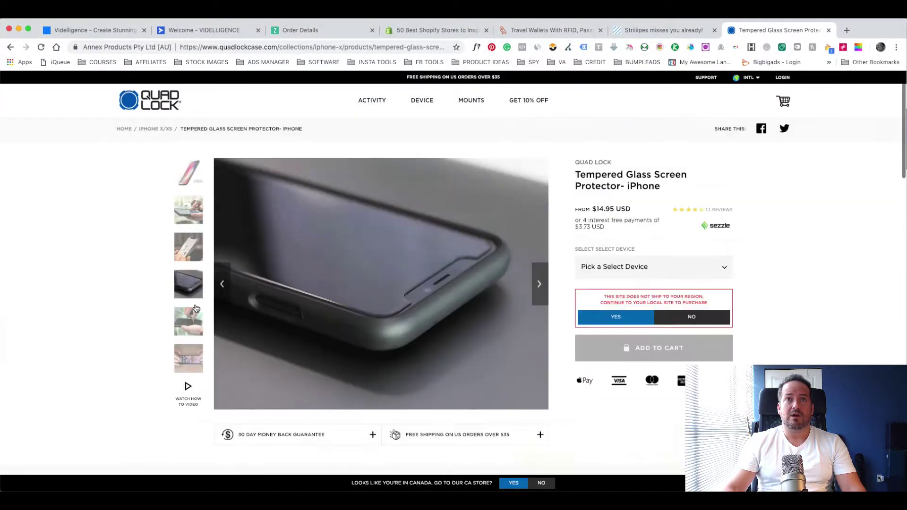
pyautogui.scroll(1, 200, 149)
# Copy the Quad Lock screen protector page's web address from the address bar
pyautogui.click(275, 47)
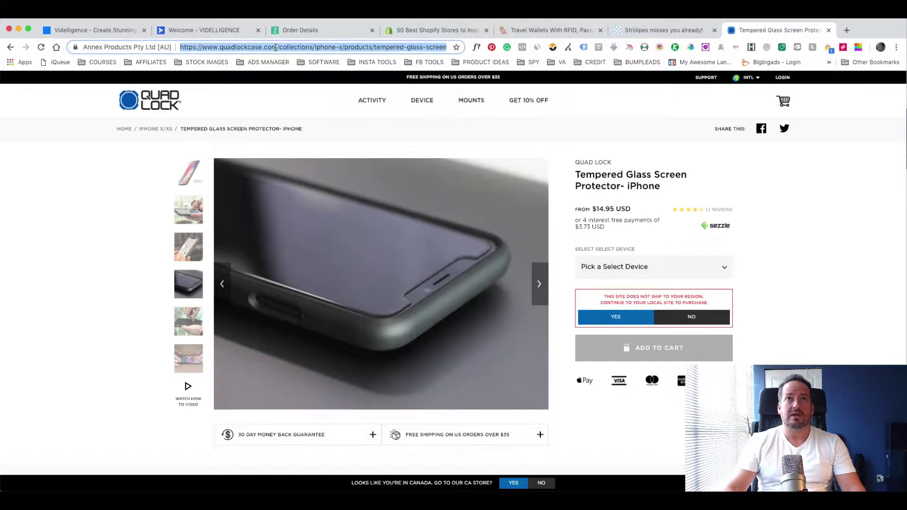
pyautogui.rightClick(275, 47)
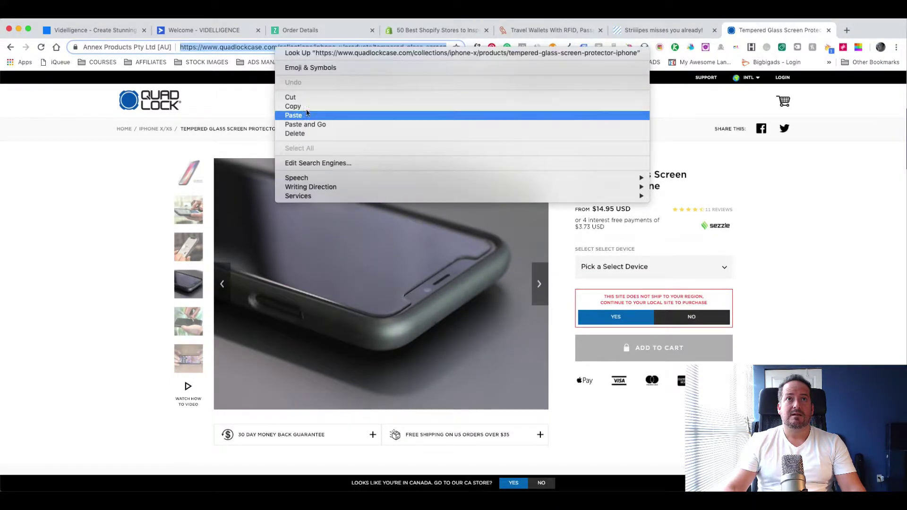
pyautogui.click(291, 107)
# Start Product Page To Video, paste the Quad Lock product link and continue to the next step
pyautogui.click(202, 30)
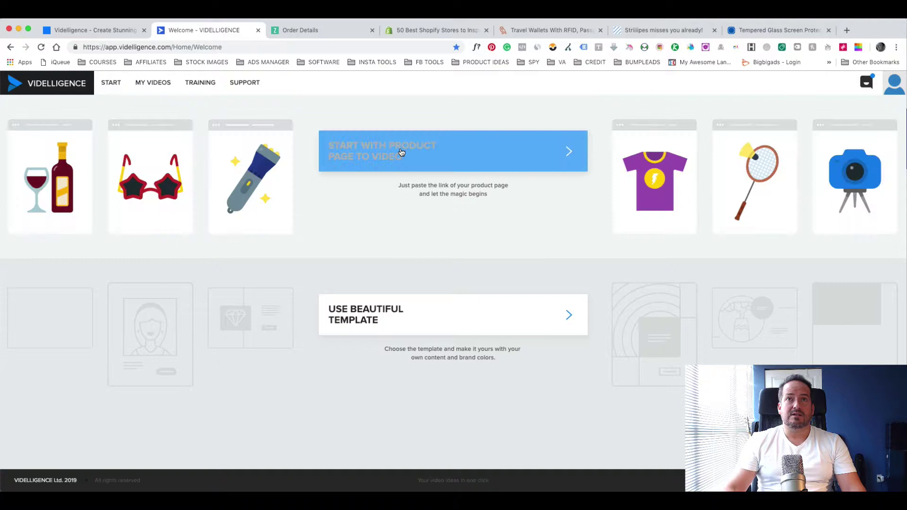
pyautogui.click(400, 151)
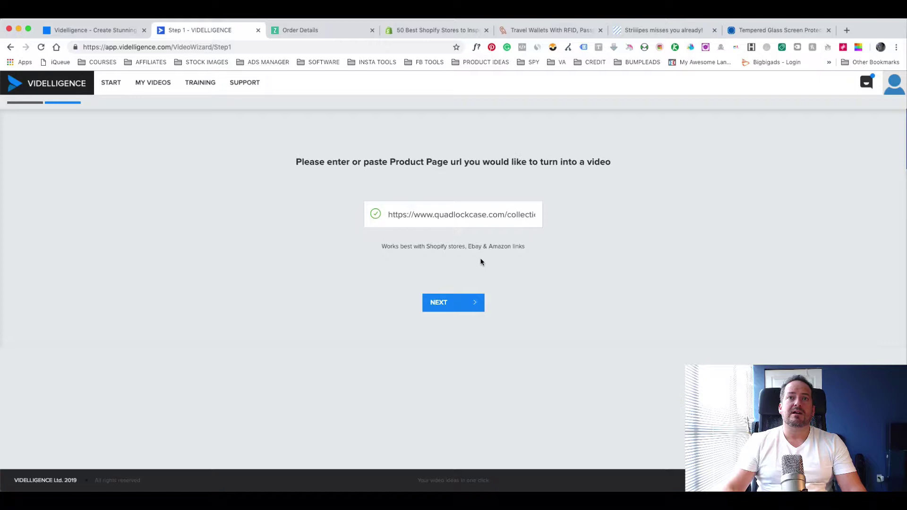
pyautogui.doubleClick(471, 215)
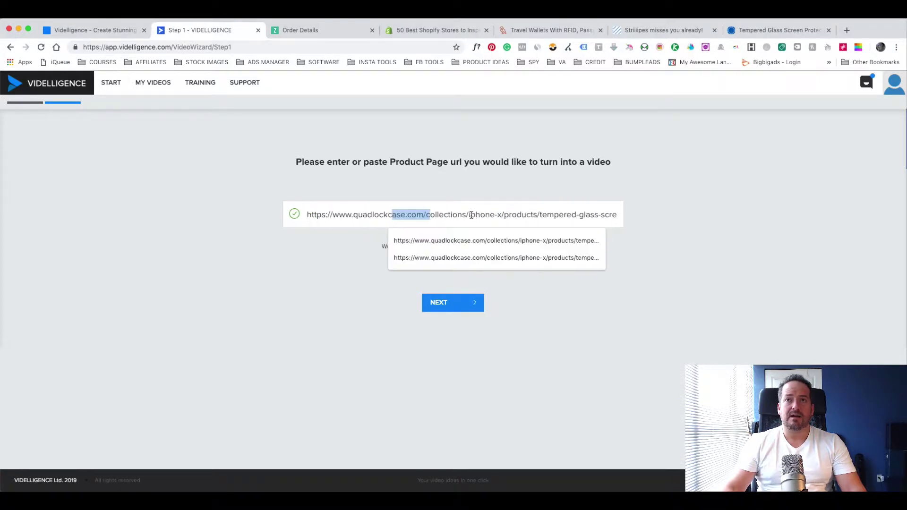
pyautogui.press('super+a')
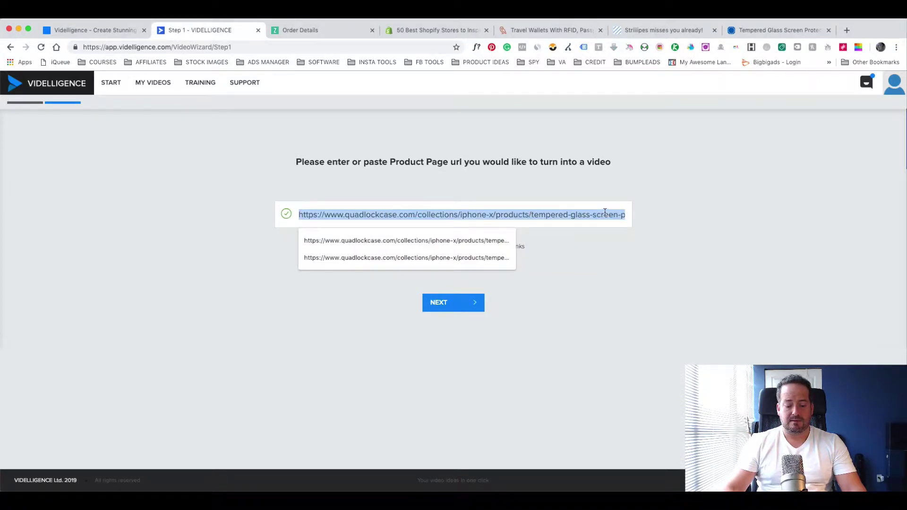
pyautogui.press('super+v')
pyautogui.click(606, 266)
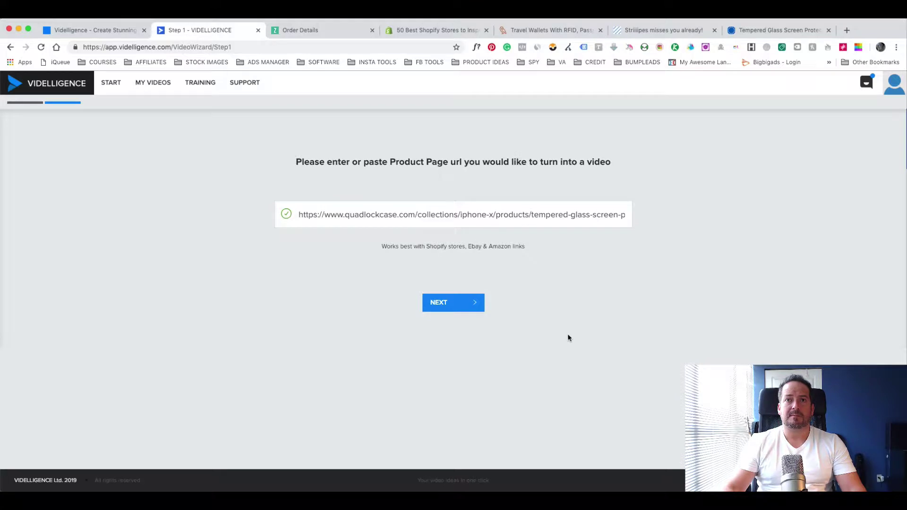
pyautogui.click(458, 309)
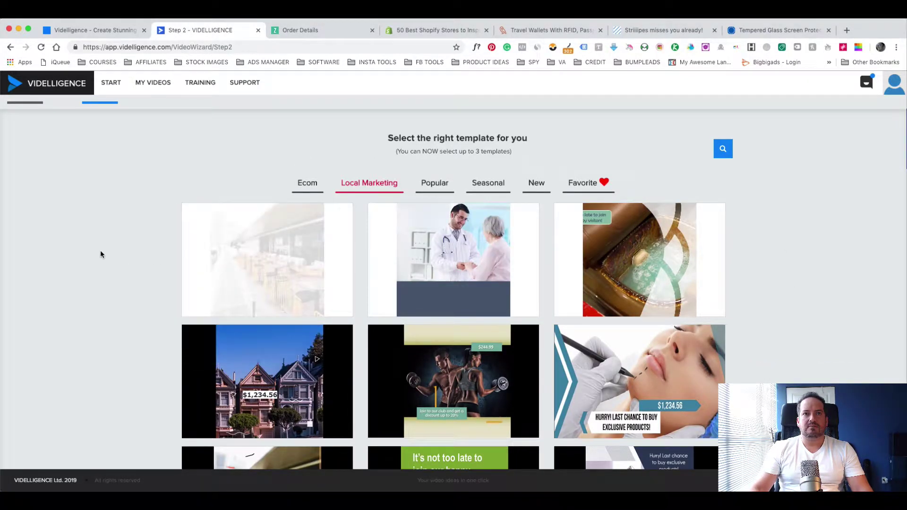
pyautogui.scroll(-3, 107, 272)
pyautogui.scroll(-3, 108, 276)
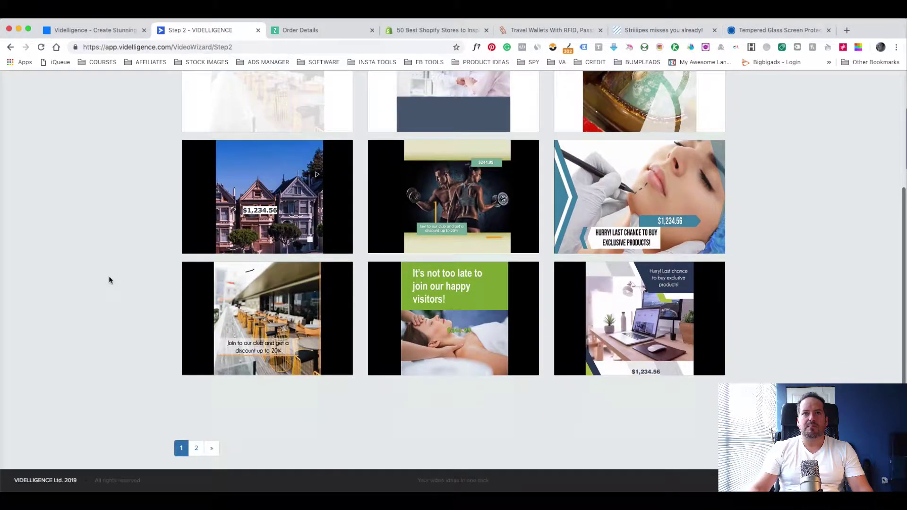
pyautogui.scroll(1, 109, 276)
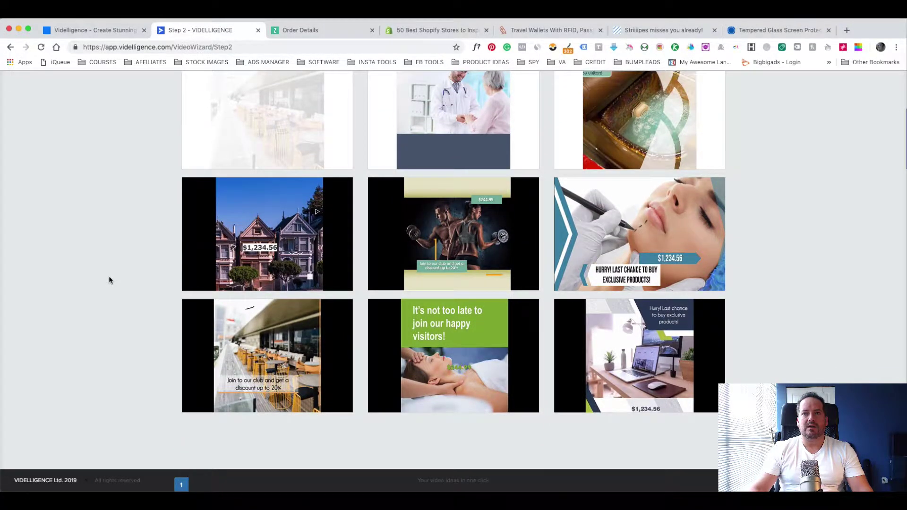
pyautogui.scroll(3, 109, 276)
pyautogui.scroll(-1, 109, 275)
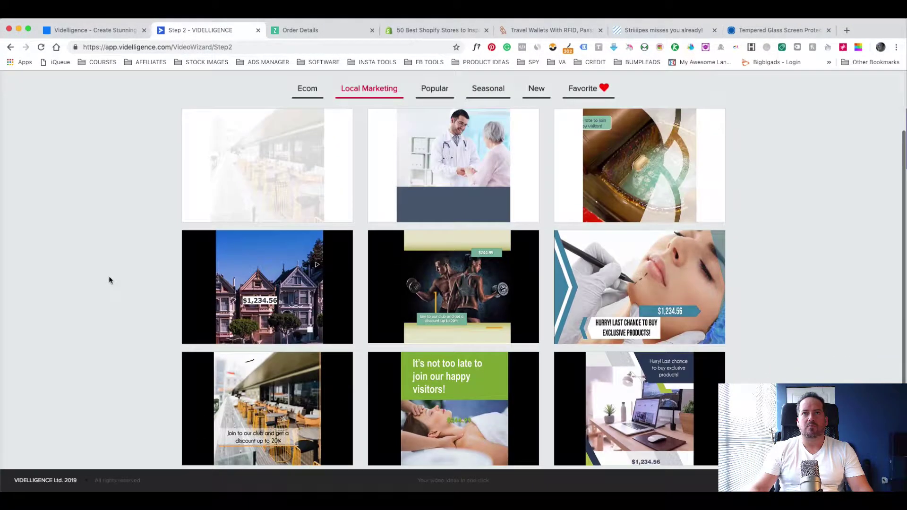
# Browse the Ecom, Popular and Local Marketing collections and choose the MacBook Laptop/Computer template
pyautogui.click(306, 88)
pyautogui.scroll(-1, 226, 162)
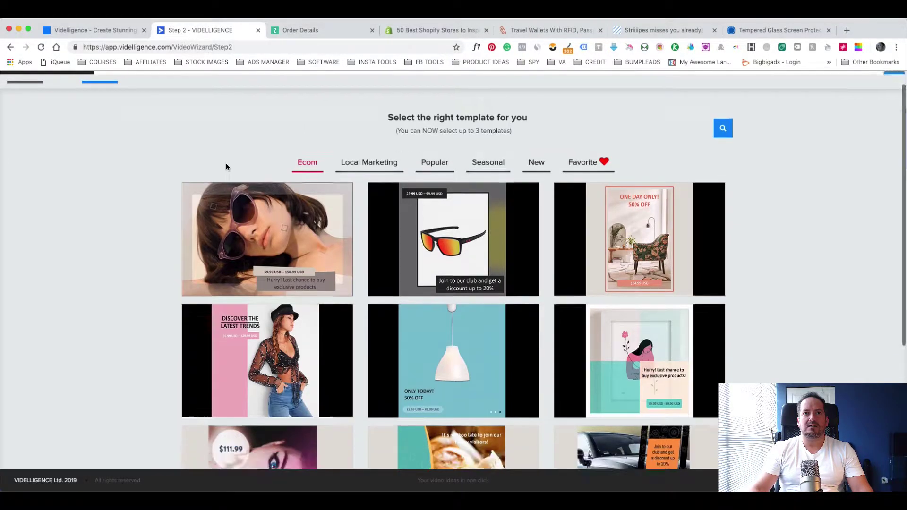
pyautogui.scroll(-1, 226, 163)
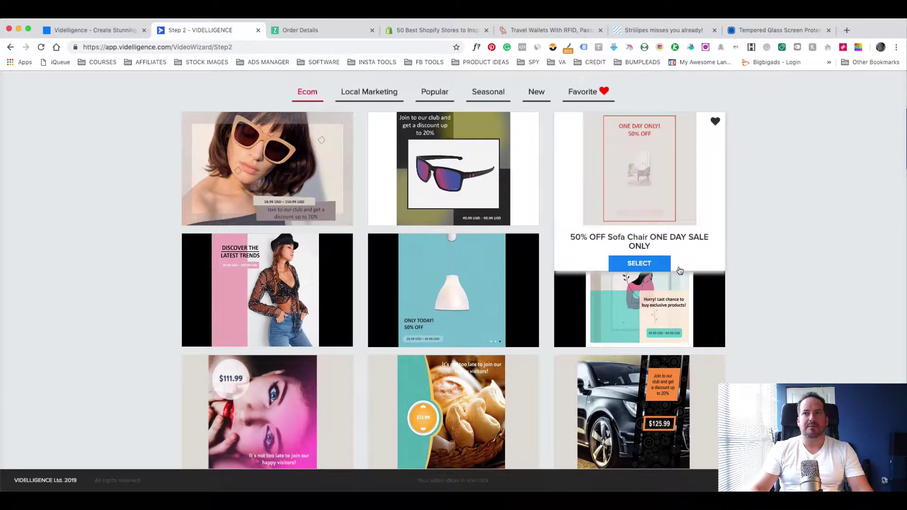
pyautogui.scroll(-3, 681, 271)
pyautogui.scroll(4, 677, 304)
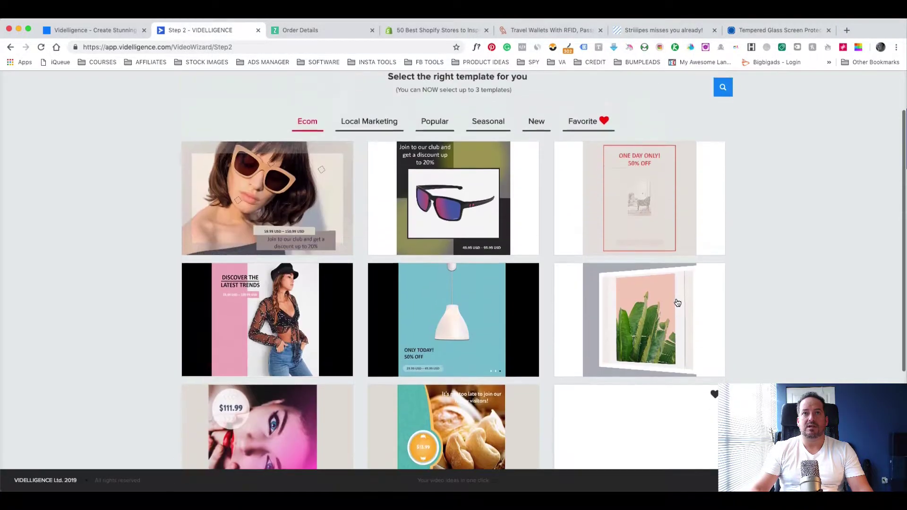
pyautogui.scroll(1, 678, 304)
pyautogui.click(363, 152)
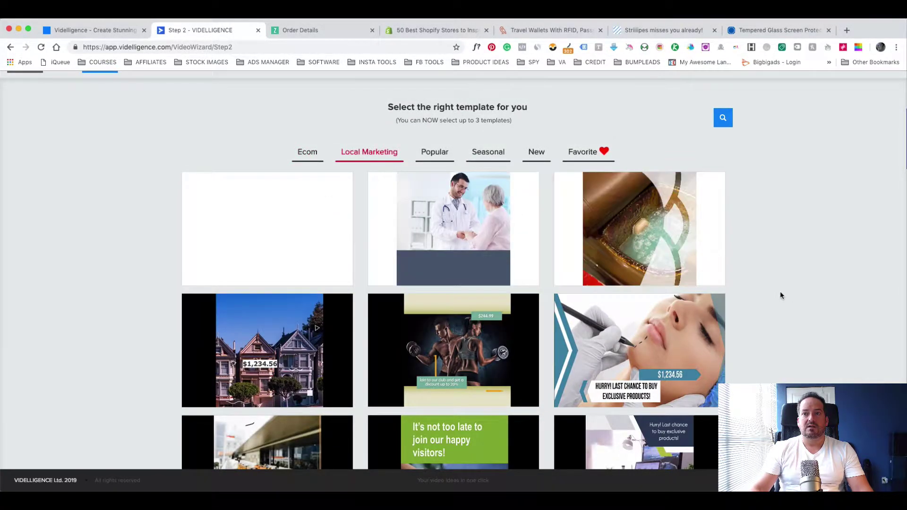
pyautogui.scroll(-3, 796, 289)
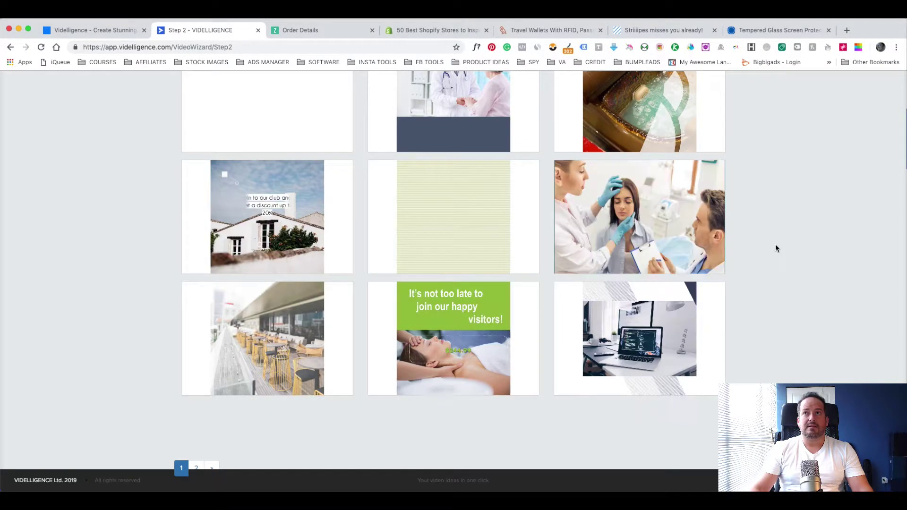
pyautogui.scroll(5, 775, 243)
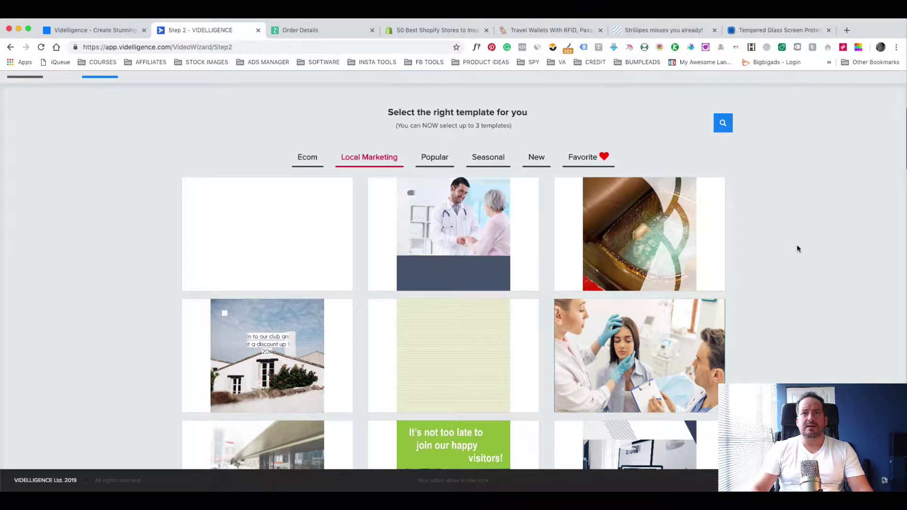
pyautogui.scroll(1, 798, 248)
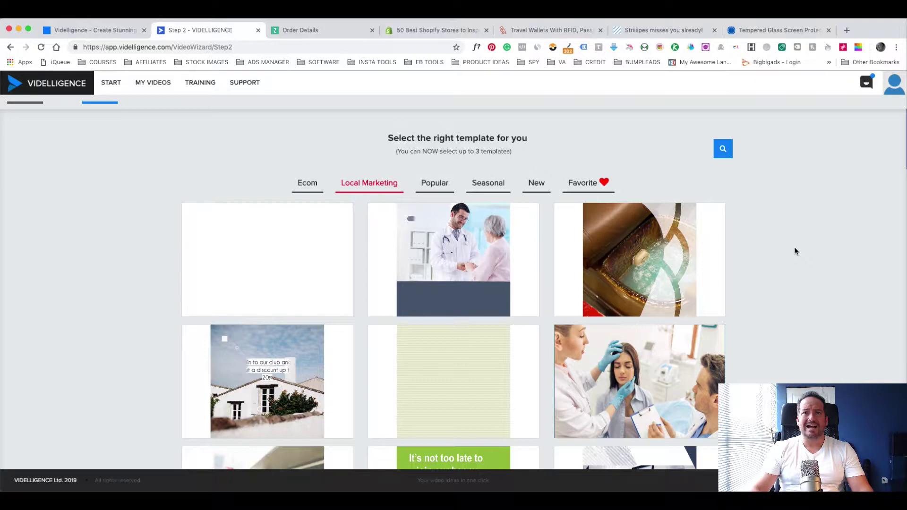
pyautogui.scroll(-3, 795, 247)
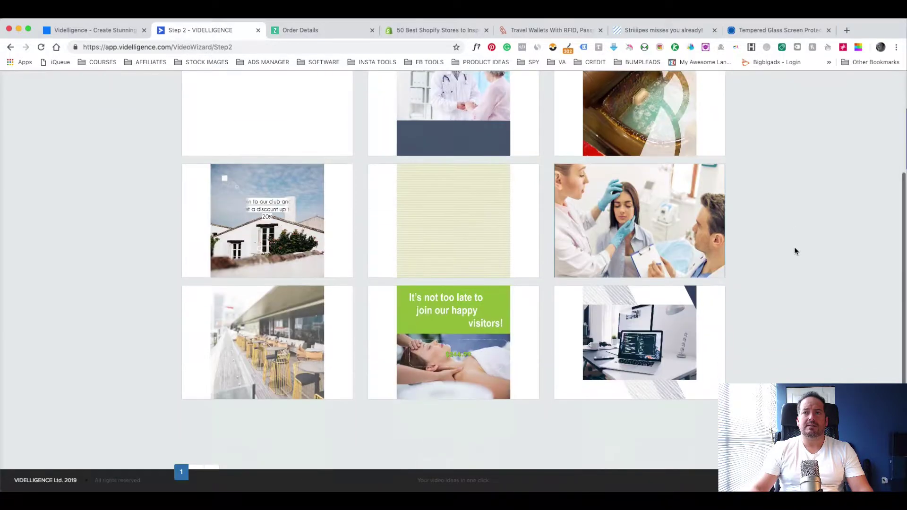
pyautogui.scroll(3, 794, 247)
pyautogui.scroll(1, 794, 246)
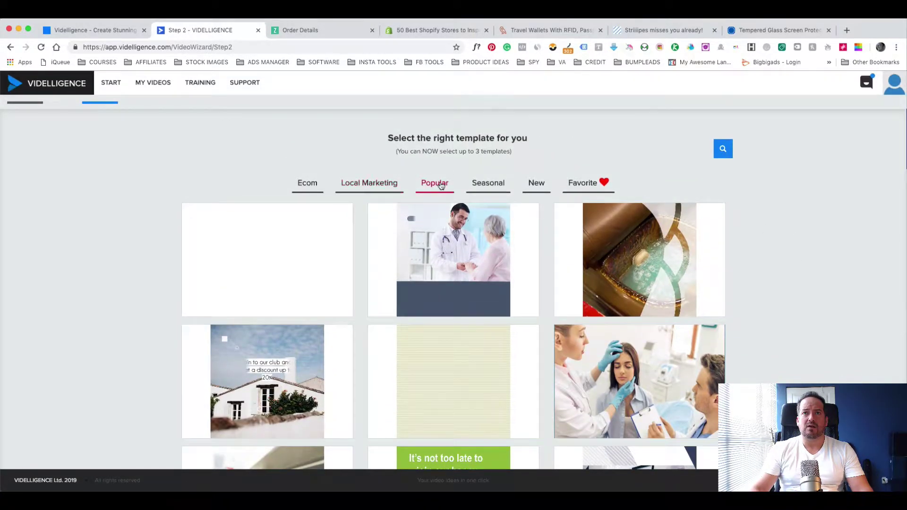
pyautogui.click(434, 183)
pyautogui.scroll(-4, 545, 230)
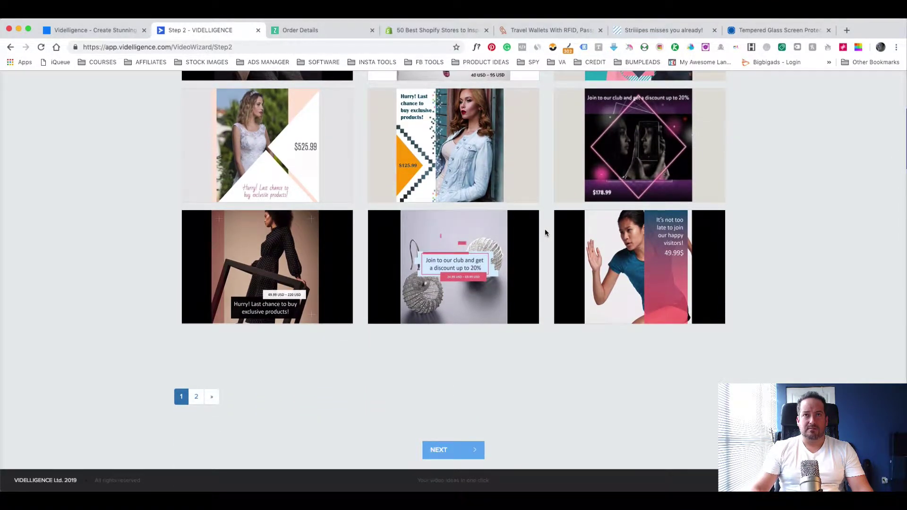
pyautogui.scroll(4, 545, 229)
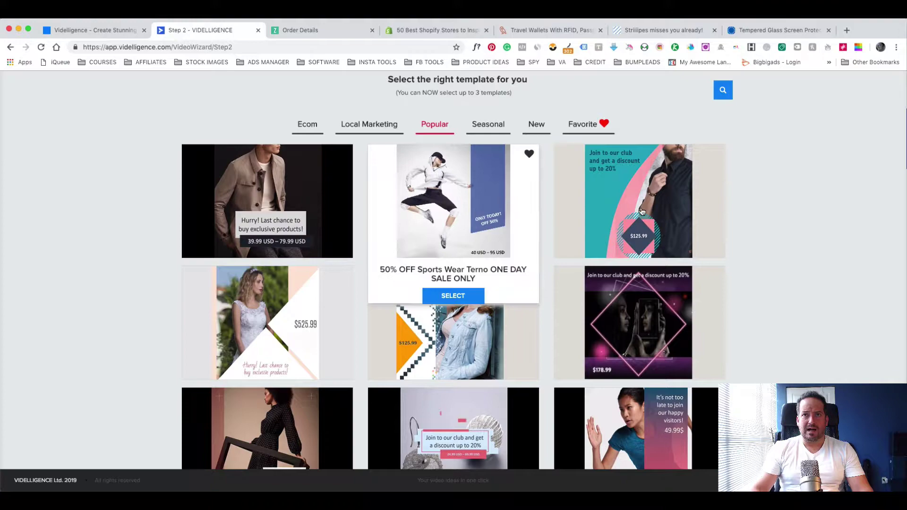
pyautogui.scroll(-4, 777, 283)
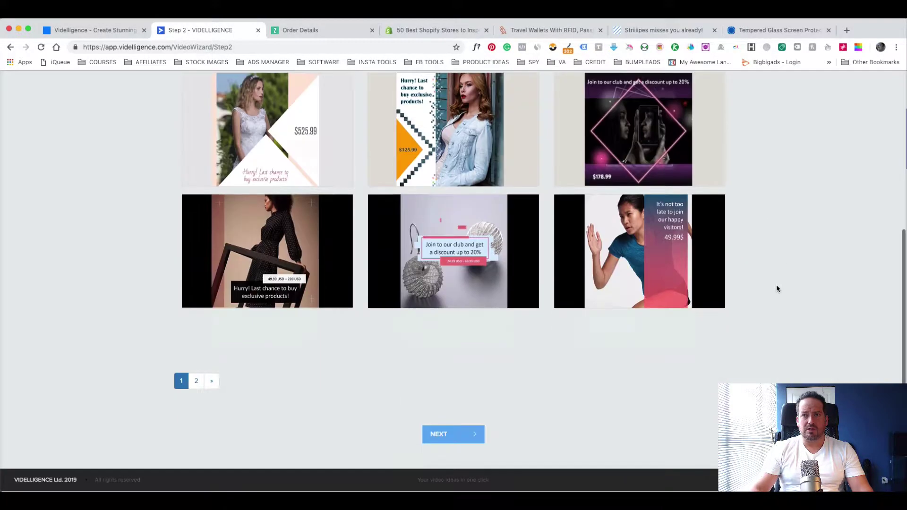
pyautogui.scroll(6, 777, 284)
pyautogui.click(366, 186)
pyautogui.scroll(-5, 768, 320)
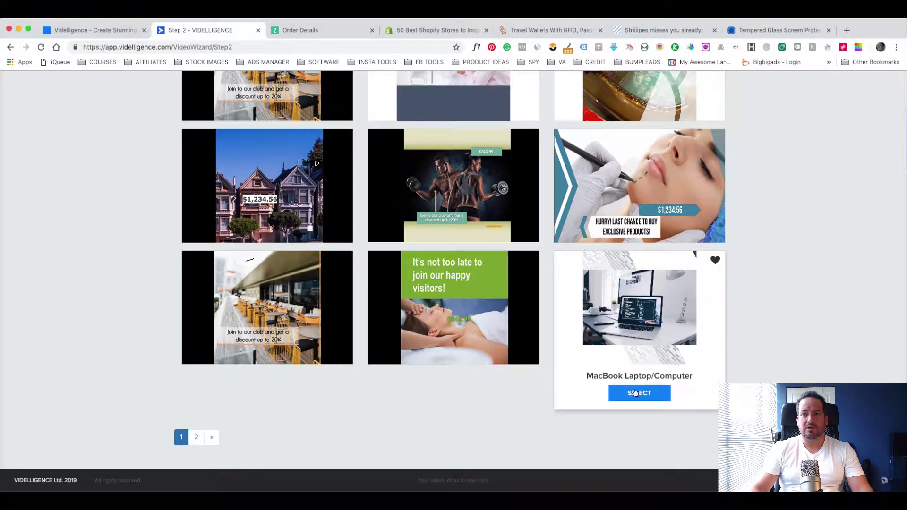
pyautogui.moveTo(639, 308)
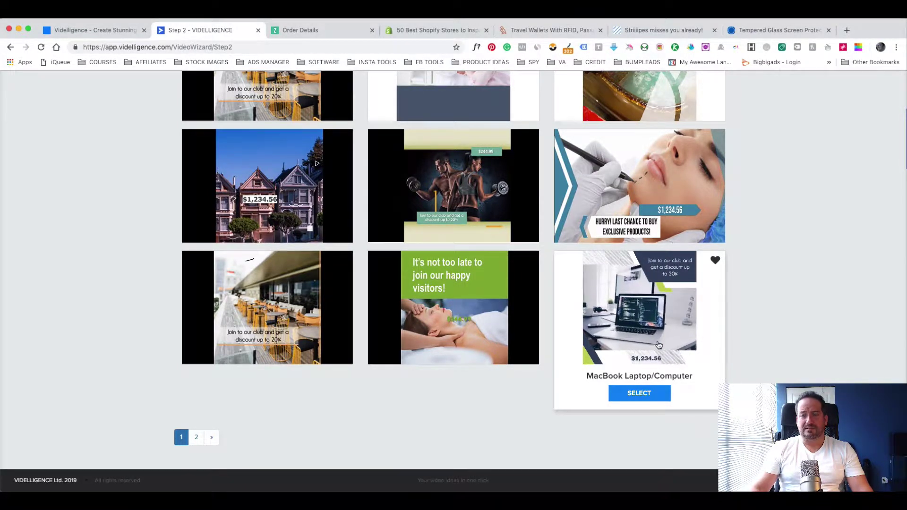
pyautogui.click(639, 393)
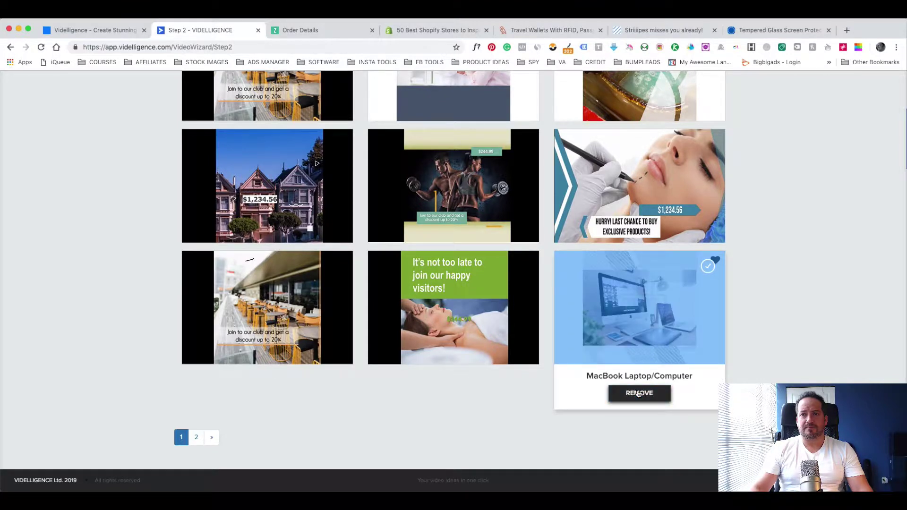
pyautogui.scroll(-2, 762, 359)
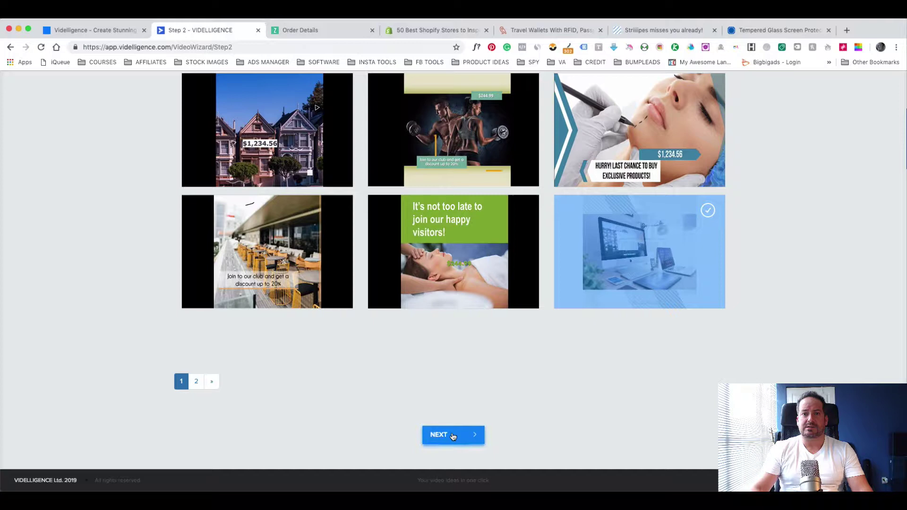
# Continue to the product details step and copy the product title from the Quad Lock store page
pyautogui.click(453, 435)
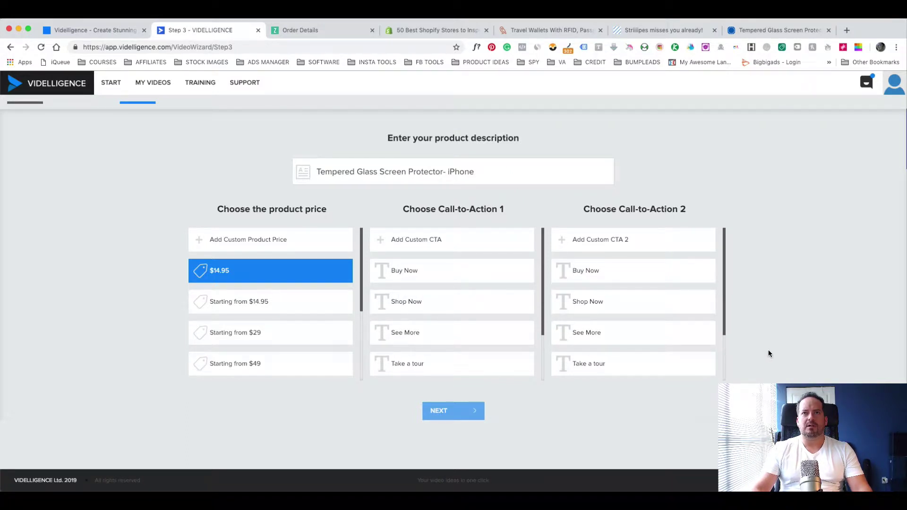
pyautogui.tripleClick(482, 172)
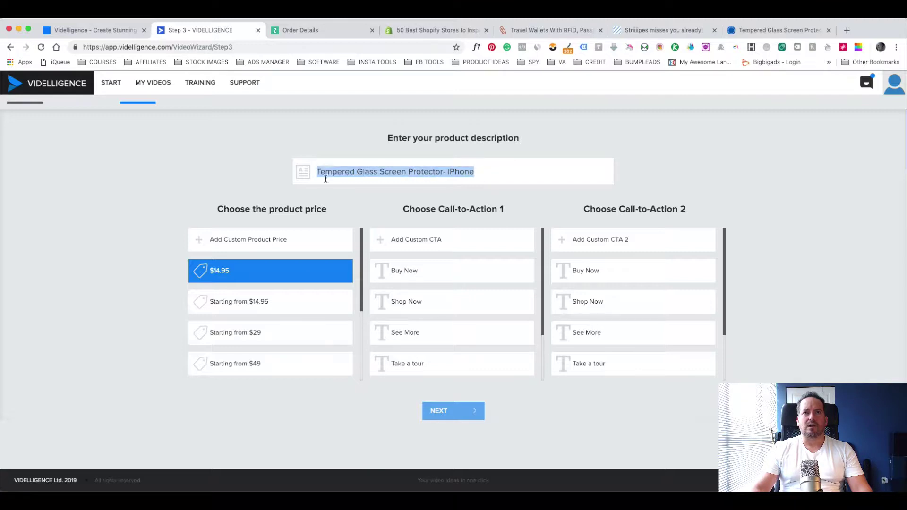
pyautogui.click(369, 191)
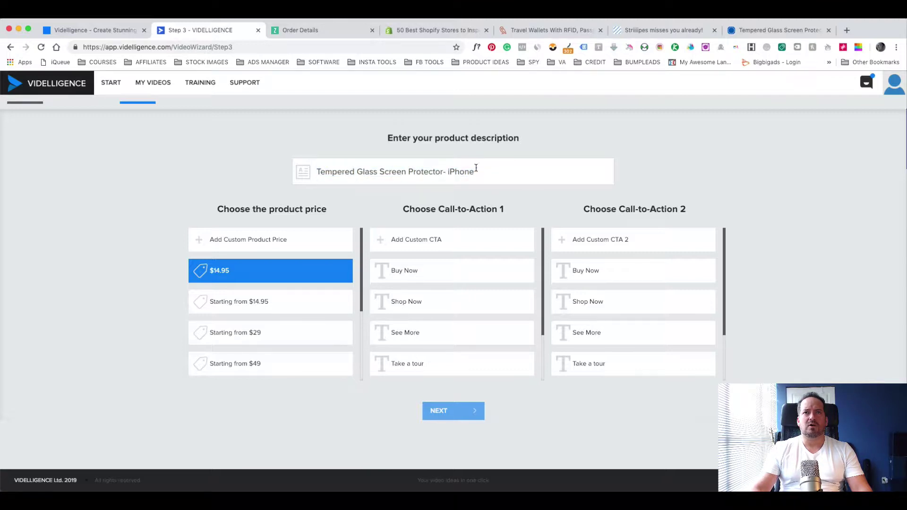
pyautogui.click(772, 30)
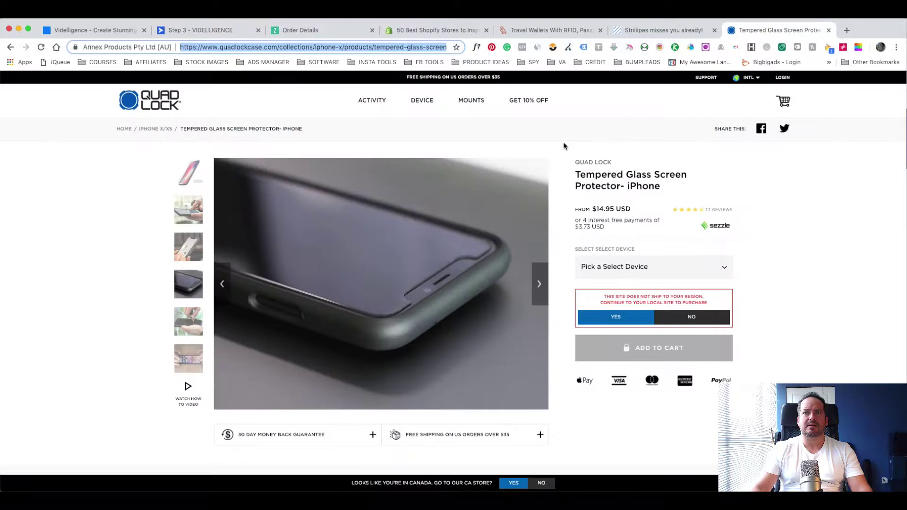
pyautogui.moveTo(665, 187); pyautogui.dragTo(575, 174)
pyautogui.press('super+c')
pyautogui.click(780, 180)
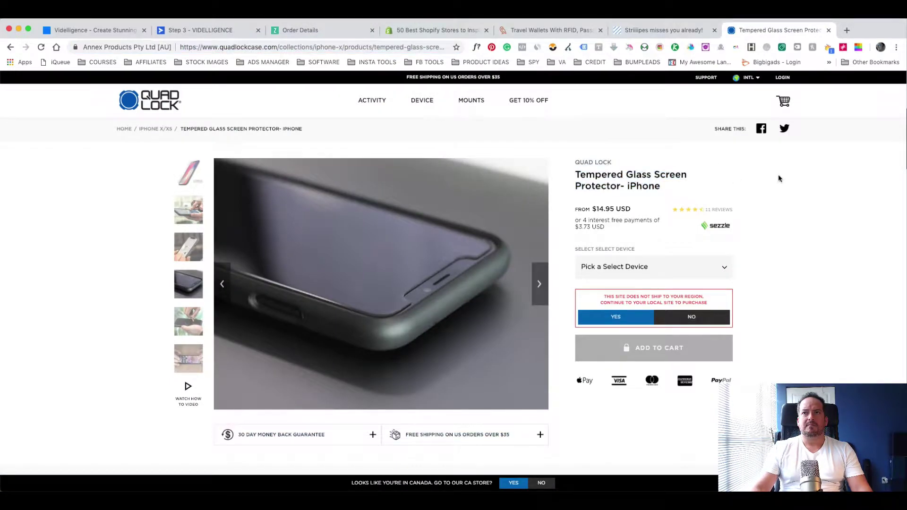
# Replace the product description with 'Tempered Glass Screen Protector- iPhone' and check it against the store page
pyautogui.click(206, 30)
pyautogui.tripleClick(448, 170)
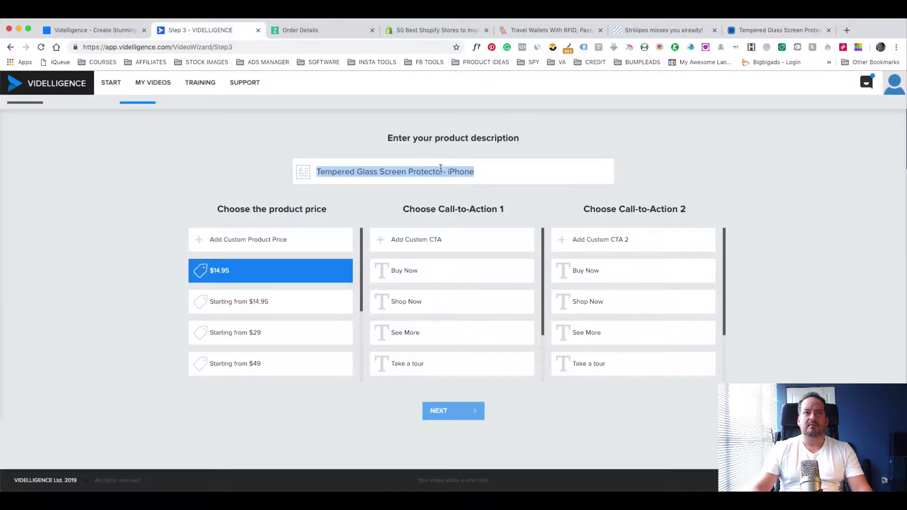
pyautogui.press('super+v')
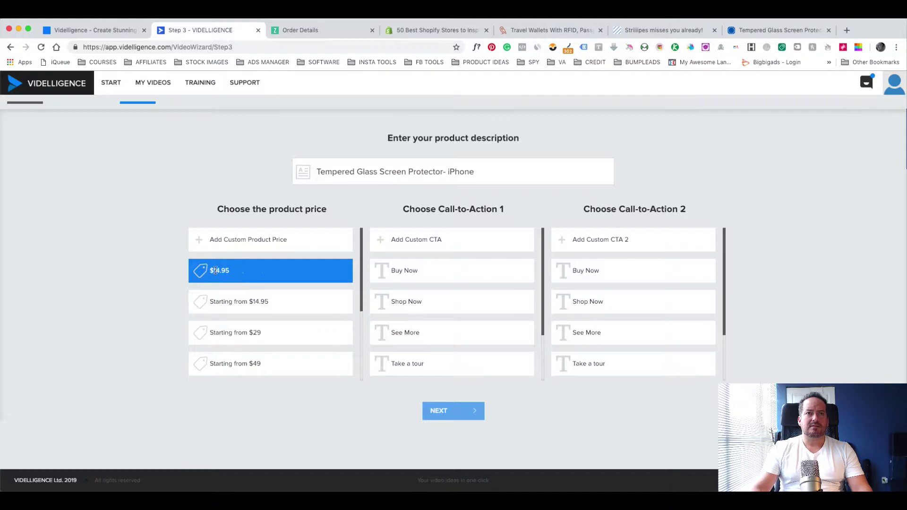
pyautogui.click(780, 30)
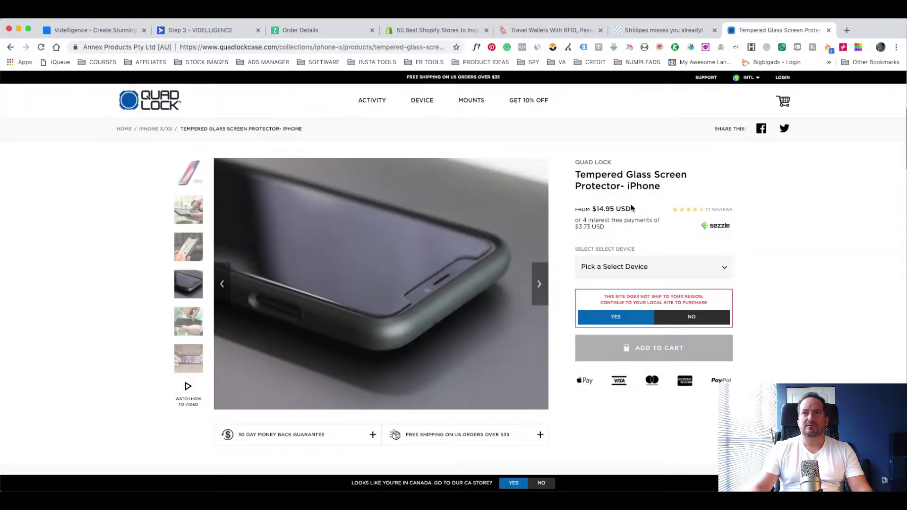
pyautogui.click(206, 30)
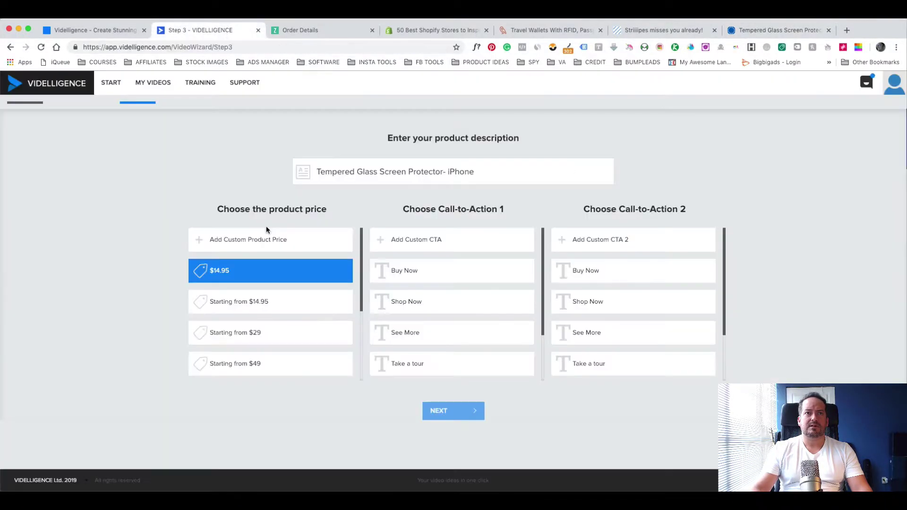
pyautogui.scroll(-5, 268, 308)
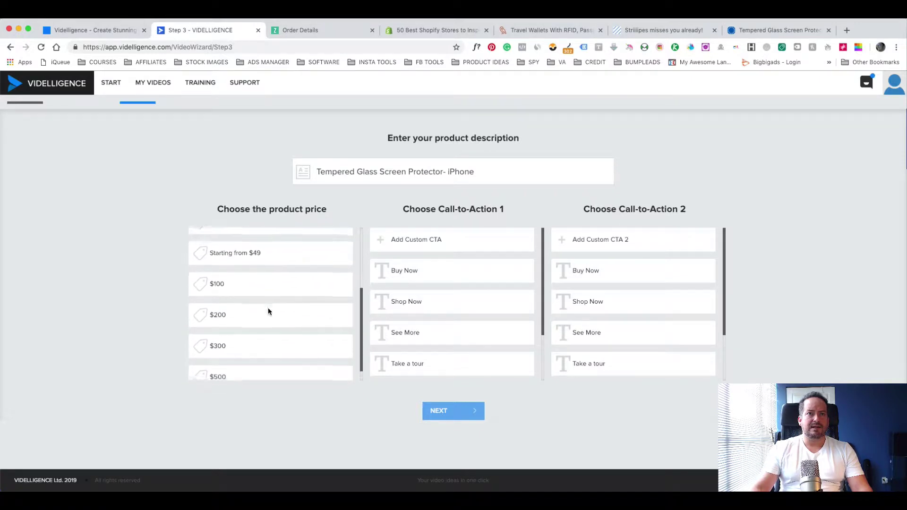
pyautogui.scroll(5, 268, 307)
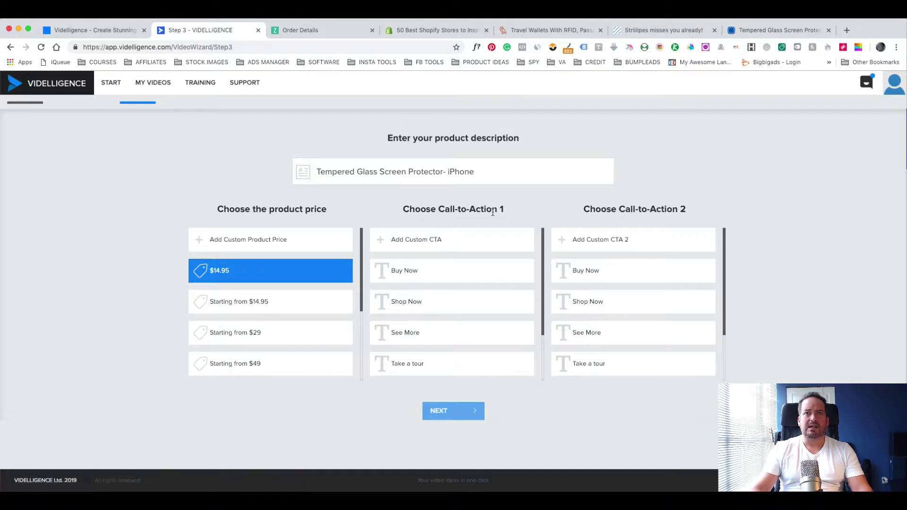
pyautogui.scroll(-2, 504, 302)
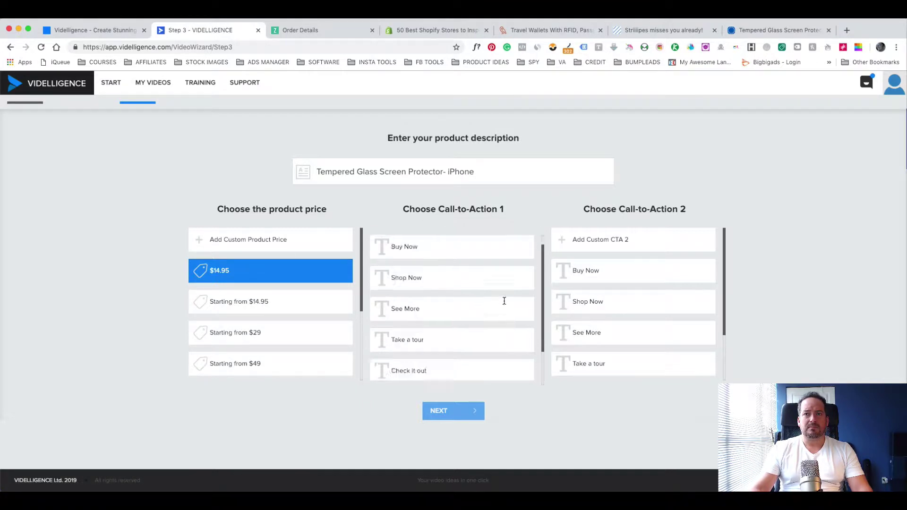
pyautogui.scroll(2, 504, 302)
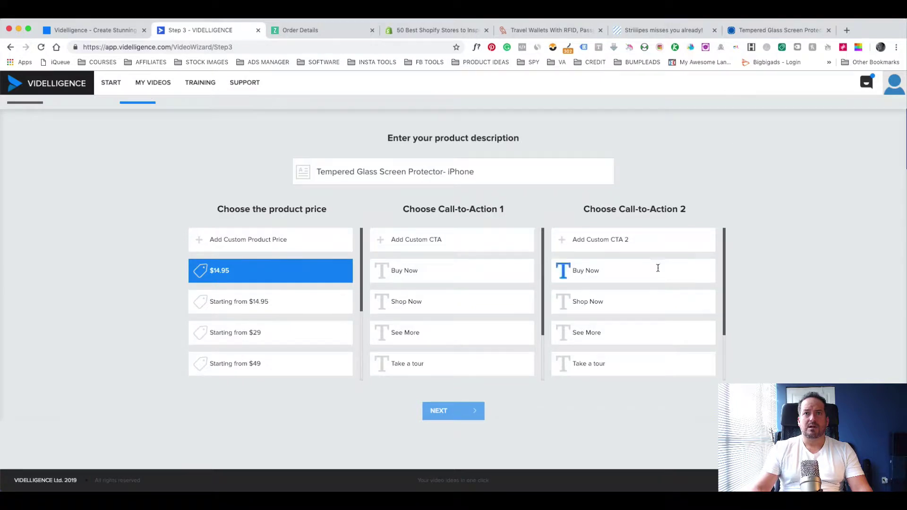
# Choose Shop Now as the first call-to-action, then start a custom first call-to-action instead
pyautogui.click(411, 303)
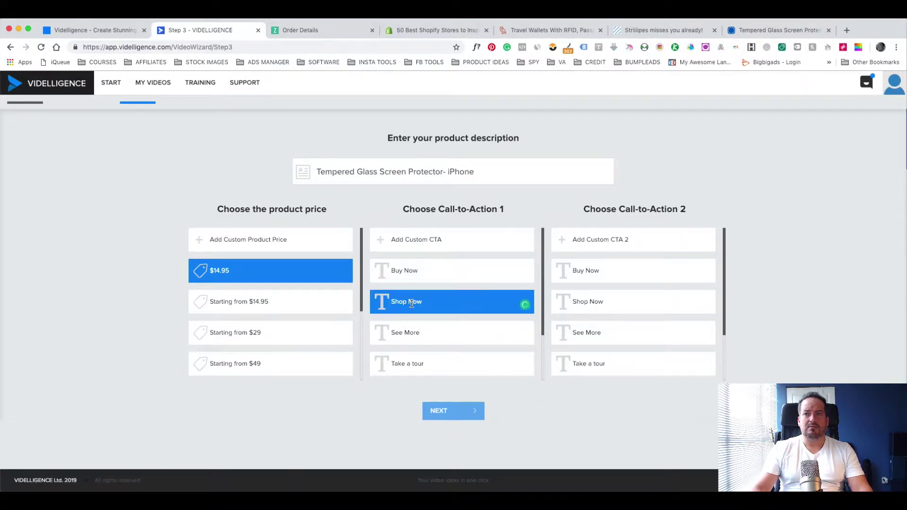
pyautogui.click(420, 243)
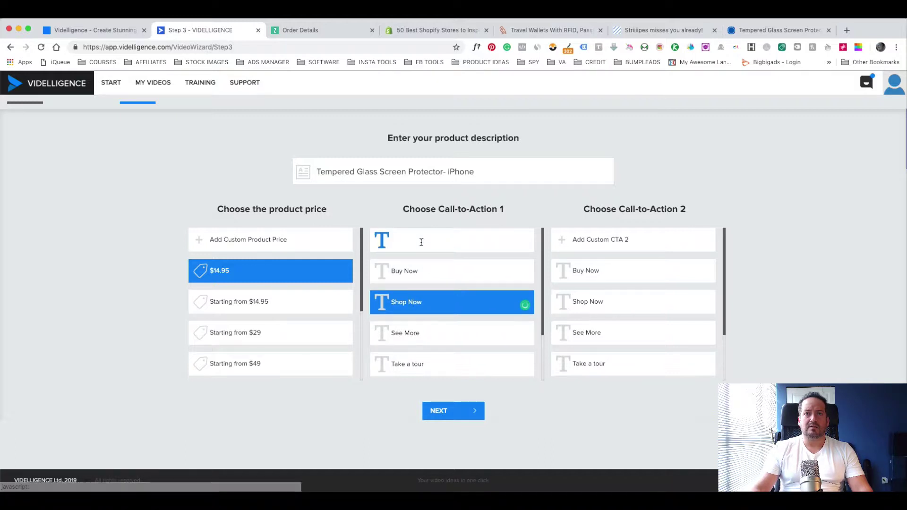
# Copy the VISUAL CLARITY & TOUCH RECOGNITION heading from the Quad Lock product description and return to the wizard
pyautogui.click(760, 31)
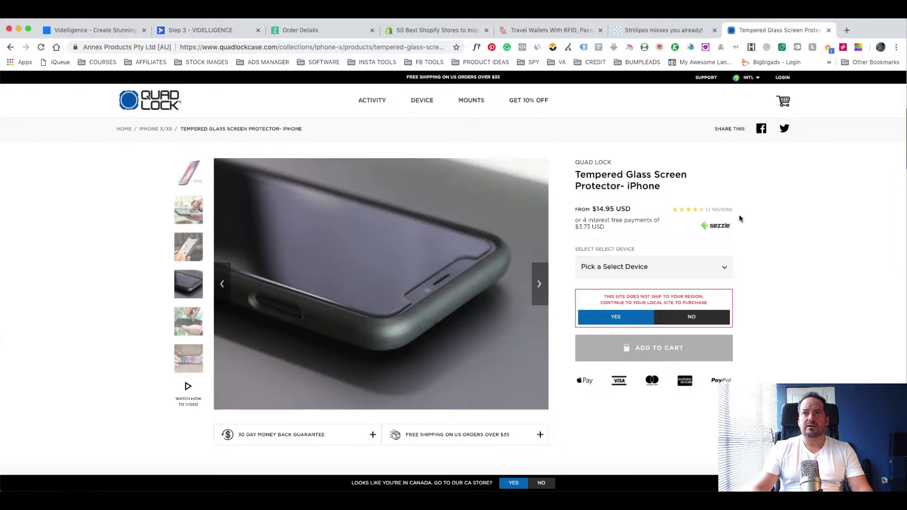
pyautogui.scroll(-8, 793, 288)
pyautogui.scroll(-3, 792, 289)
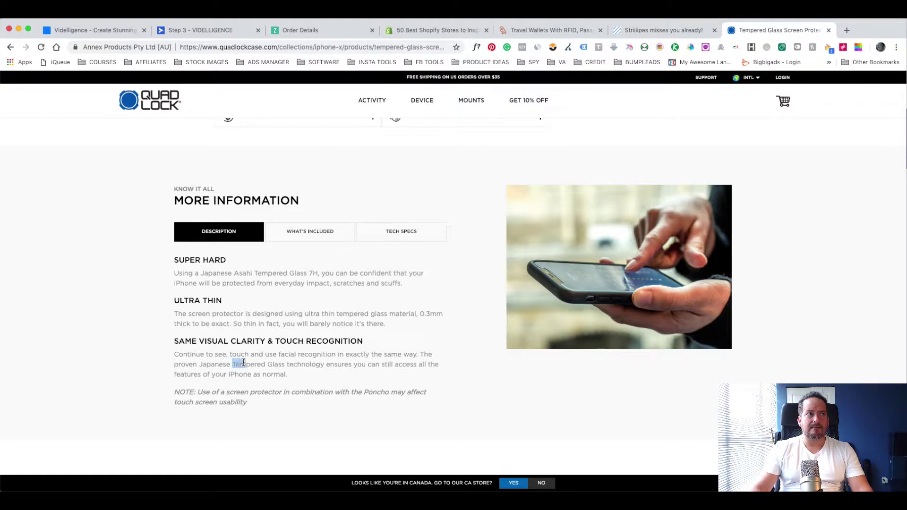
pyautogui.click(267, 374)
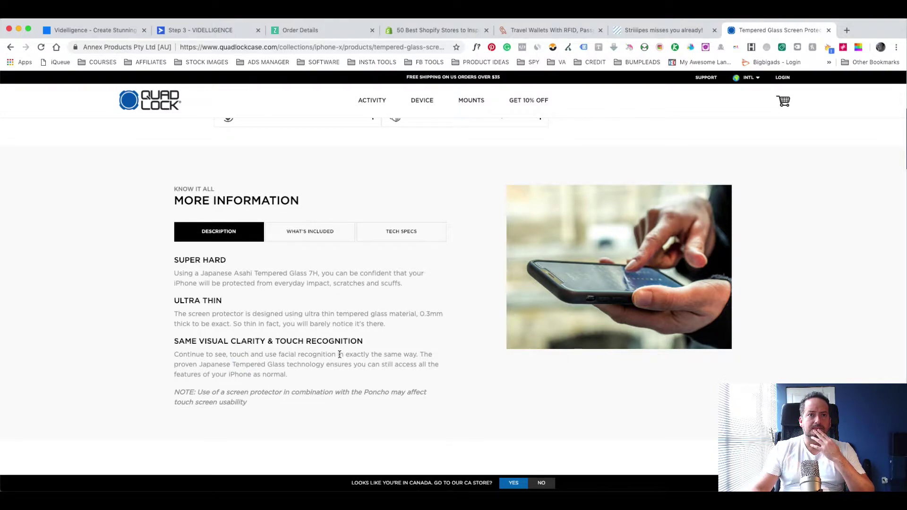
pyautogui.moveTo(364, 341); pyautogui.dragTo(199, 341)
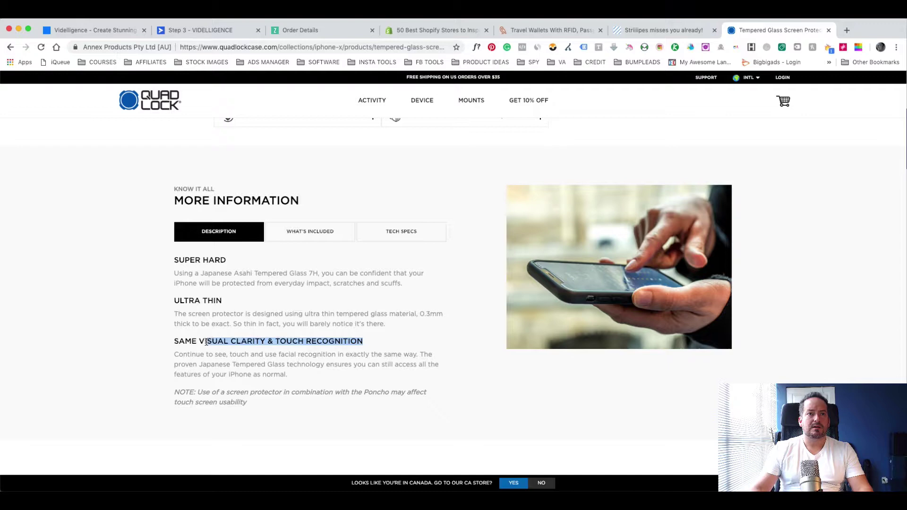
pyautogui.rightClick(226, 344)
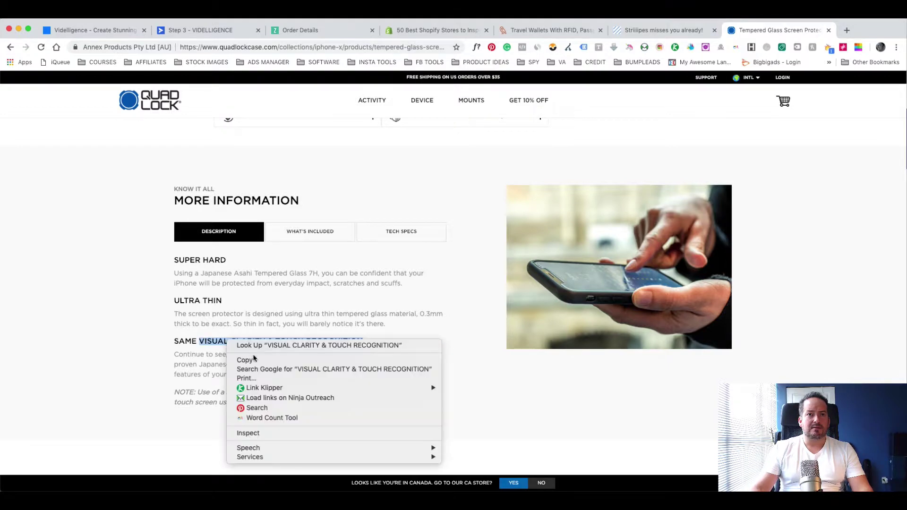
pyautogui.click(255, 360)
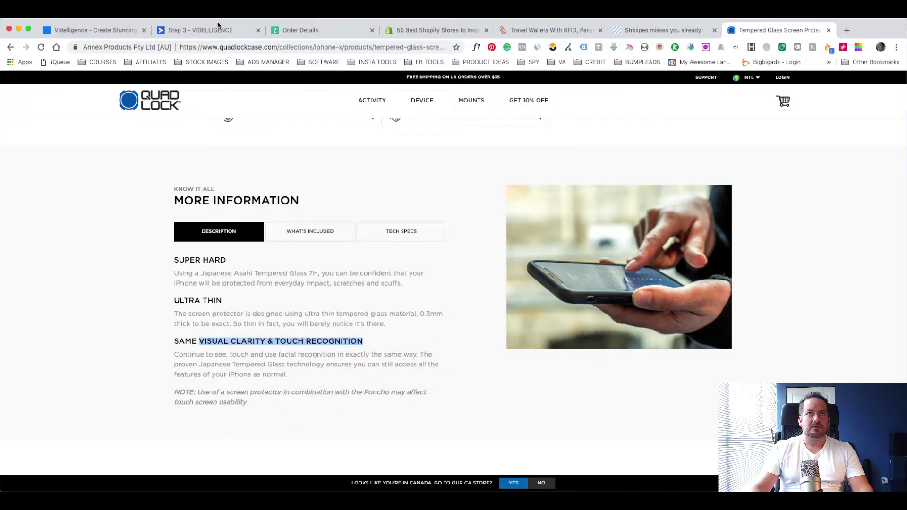
pyautogui.click(205, 30)
# Fill the custom first call-to-action with the copied heading and set Shop Now as the second
pyautogui.press('super+v')
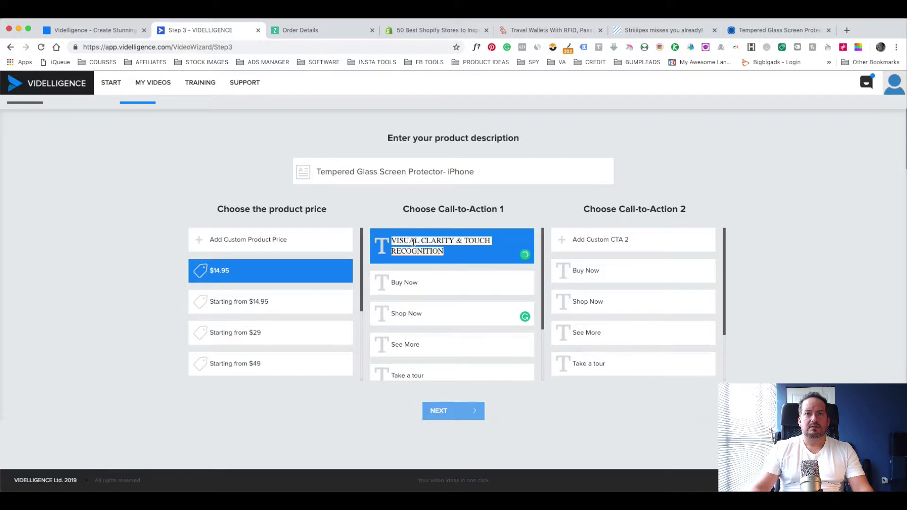
pyautogui.press('Return')
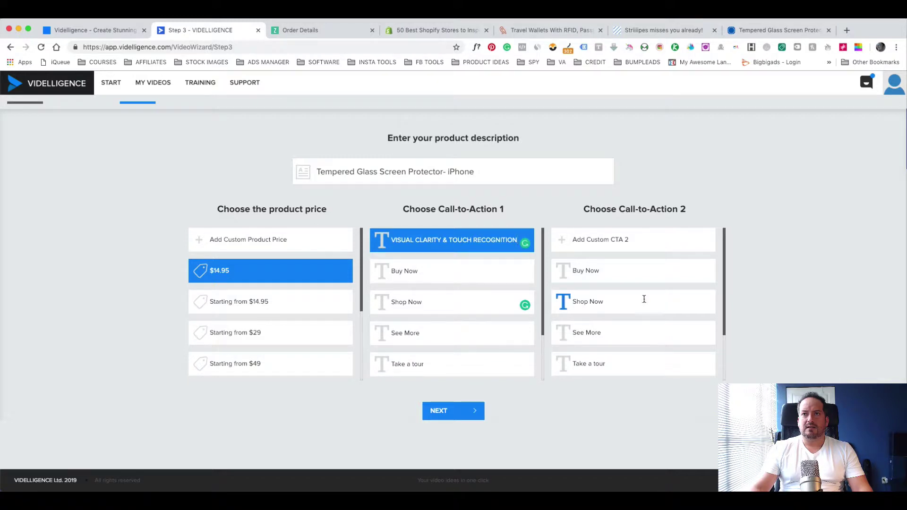
pyautogui.click(604, 303)
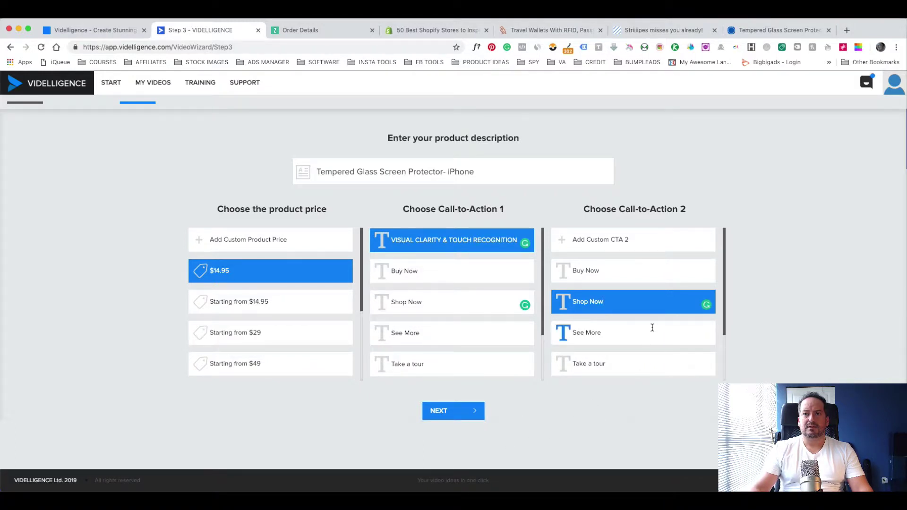
pyautogui.scroll(-2, 652, 328)
pyautogui.scroll(2, 652, 328)
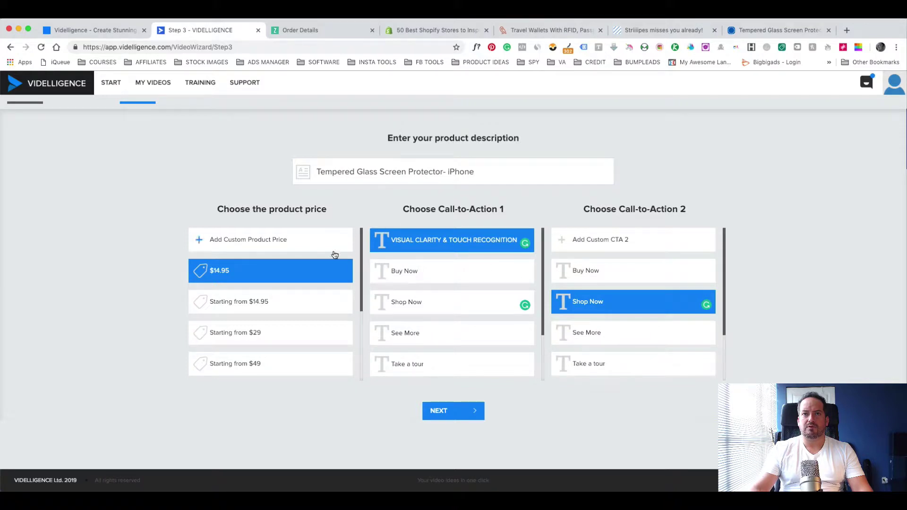
# Advance the wizard to the image step, checking the Quad Lock product page on the way
pyautogui.click(455, 412)
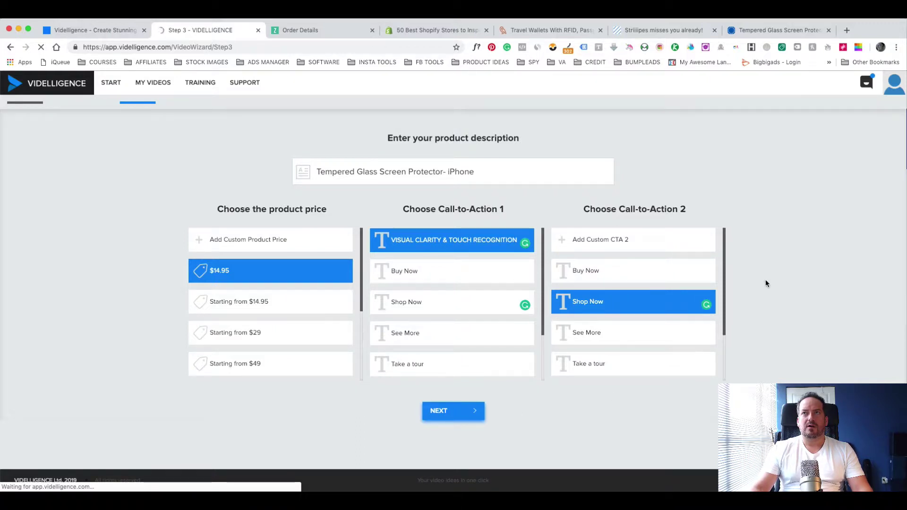
pyautogui.click(769, 29)
pyautogui.scroll(10, 377, 296)
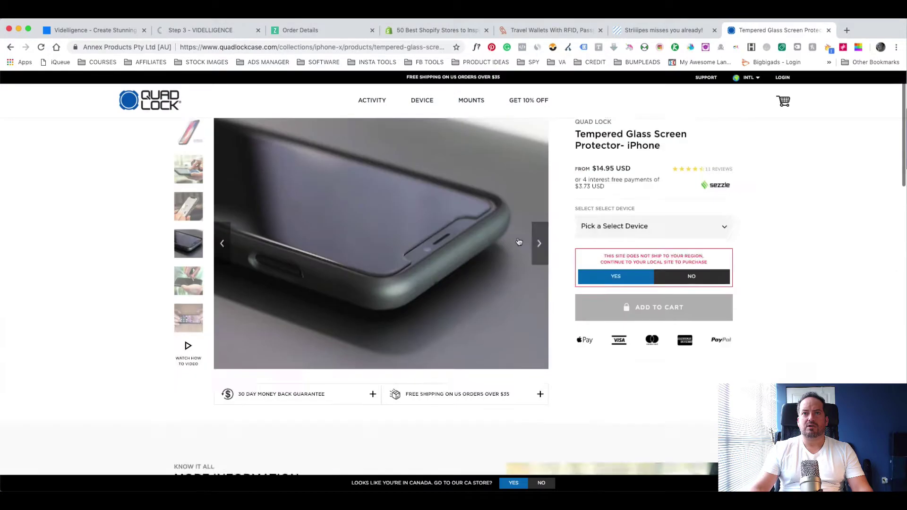
pyautogui.click(205, 31)
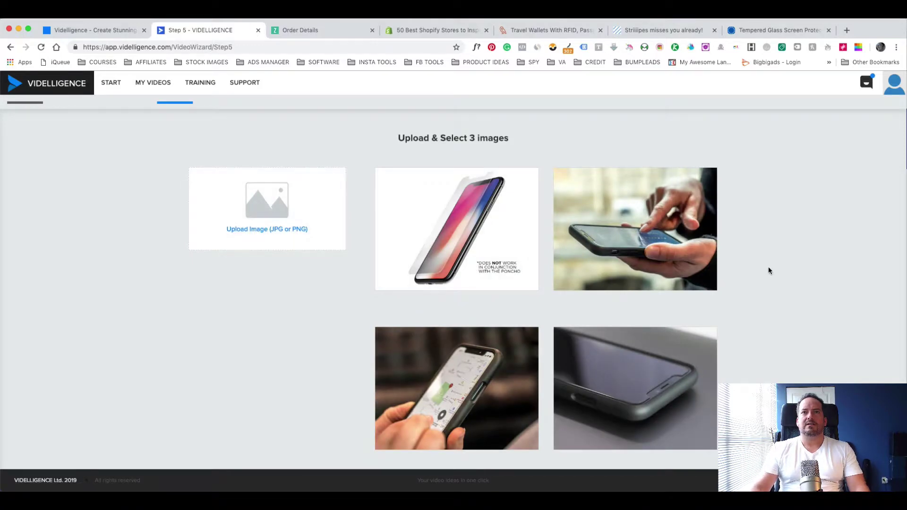
pyautogui.scroll(-8, 762, 311)
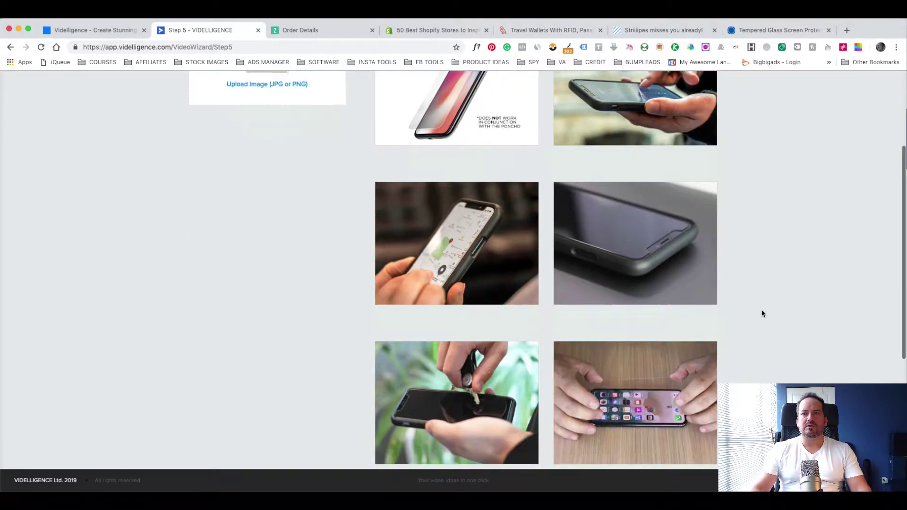
pyautogui.scroll(3, 763, 311)
pyautogui.scroll(3, 762, 311)
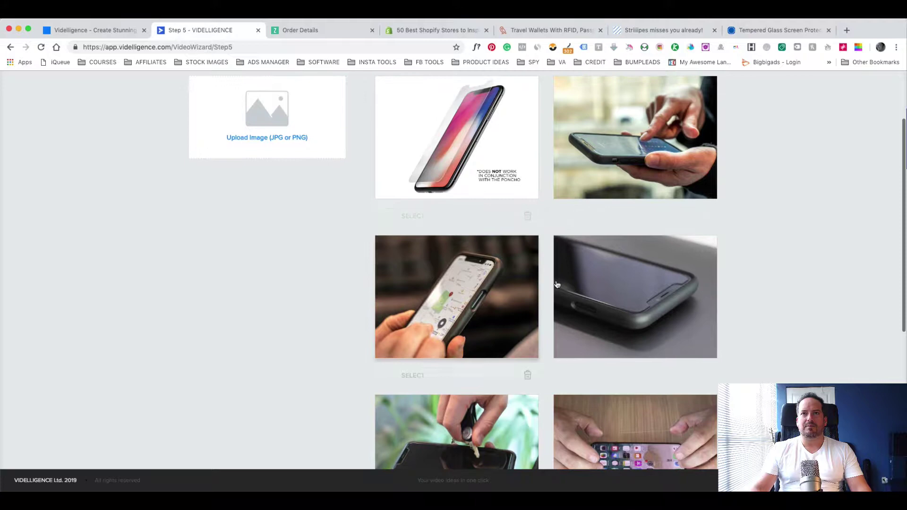
# Select the protector image, hand-held phone photo and hands-applying photo as images 1-3 and advance to music
pyautogui.click(779, 30)
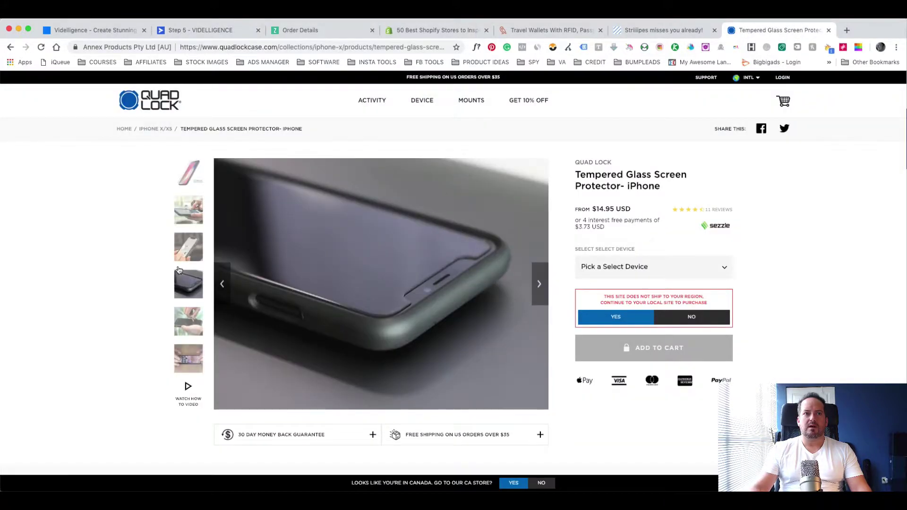
pyautogui.click(200, 30)
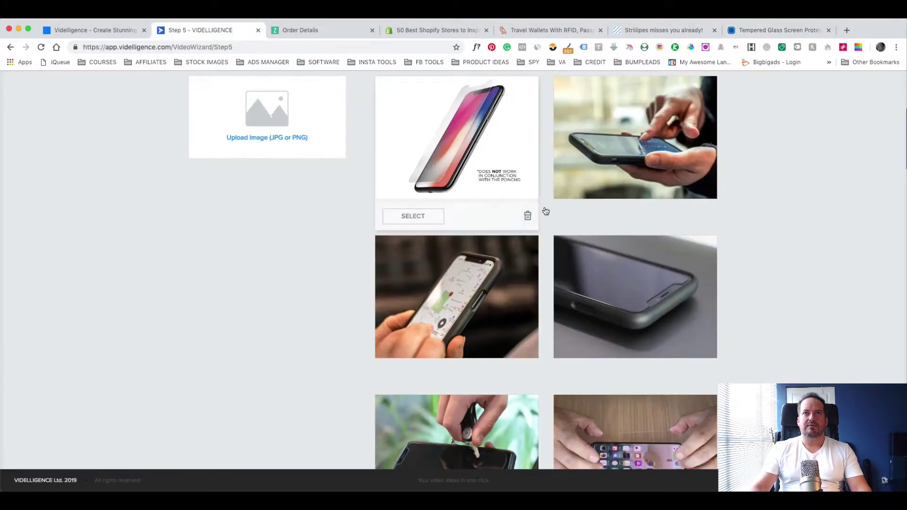
pyautogui.scroll(3, 784, 232)
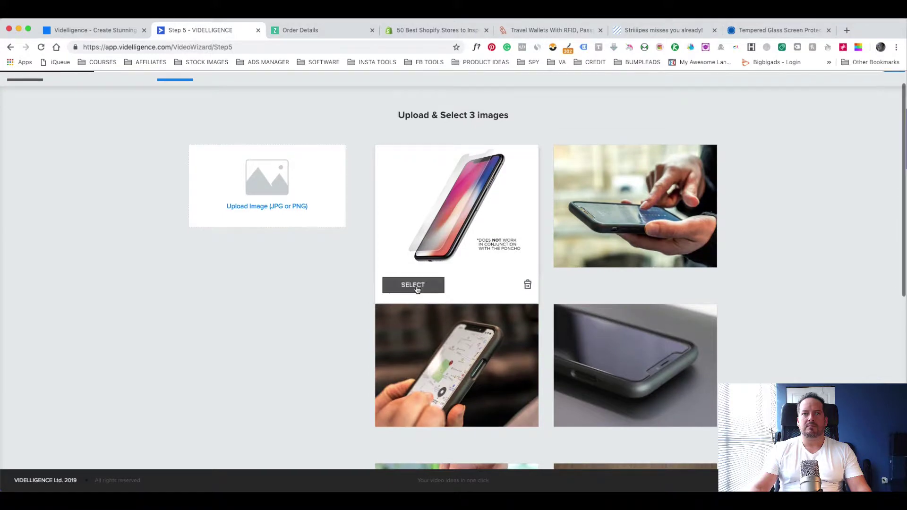
pyautogui.click(412, 285)
pyautogui.scroll(-4, 759, 273)
pyautogui.scroll(2, 759, 273)
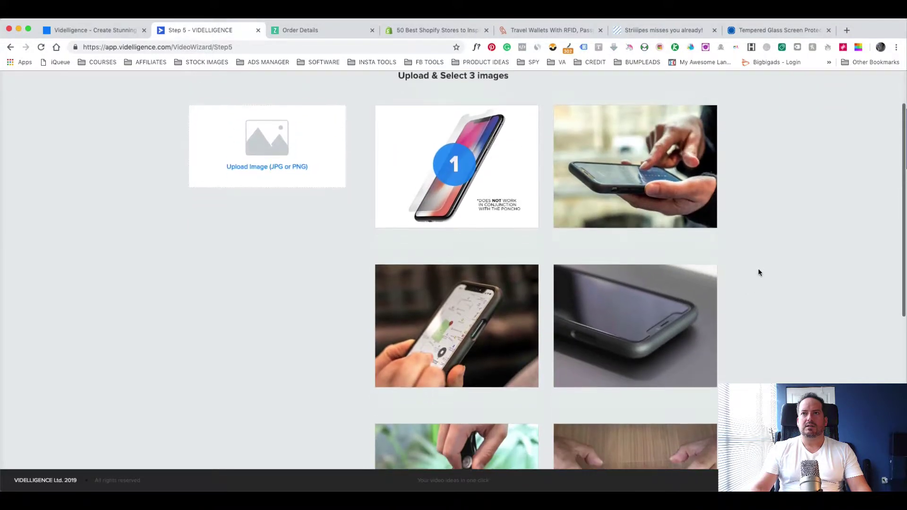
pyautogui.scroll(-3, 759, 273)
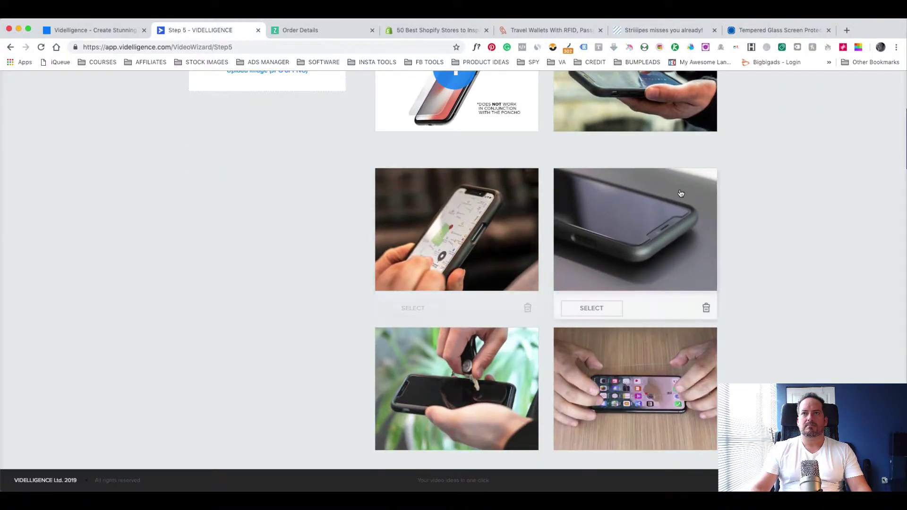
pyautogui.scroll(2, 610, 241)
pyautogui.click(591, 198)
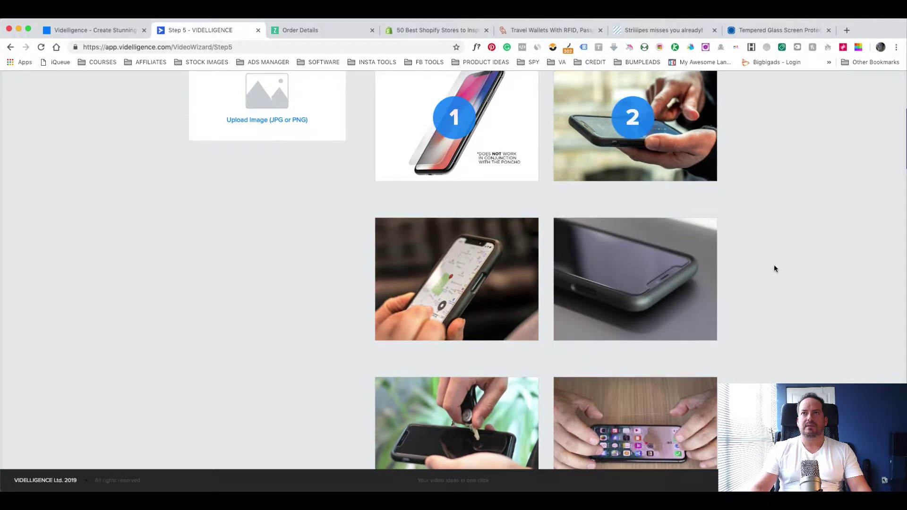
pyautogui.scroll(-5, 774, 265)
pyautogui.scroll(-3, 774, 276)
pyautogui.scroll(4, 773, 289)
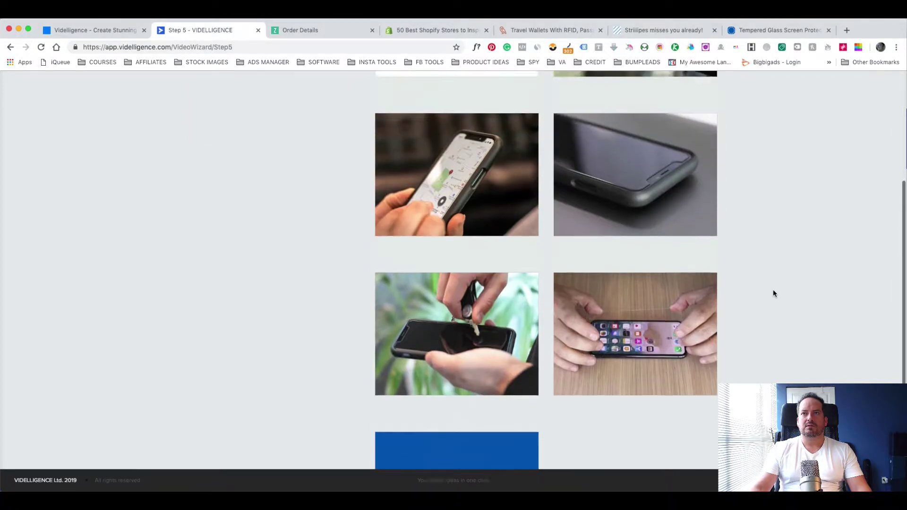
pyautogui.scroll(-1, 769, 288)
pyautogui.click(588, 351)
pyautogui.scroll(8, 782, 259)
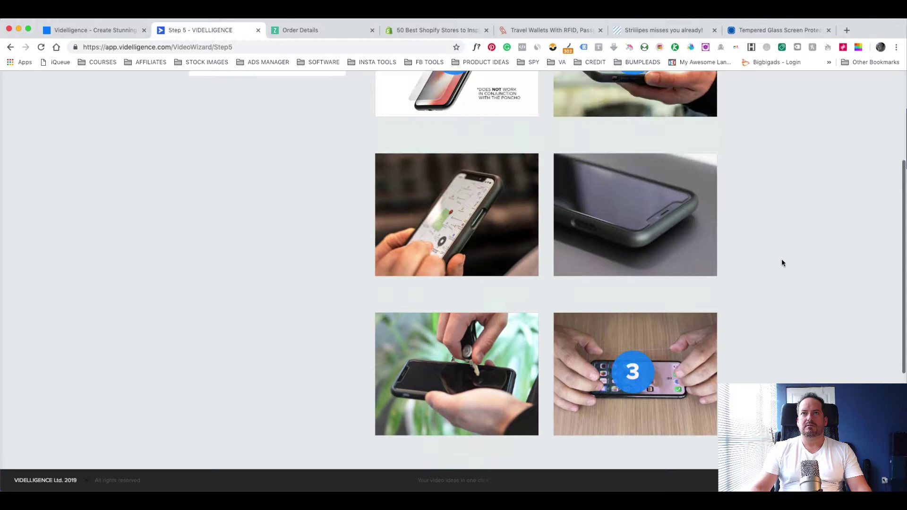
pyautogui.scroll(4, 783, 260)
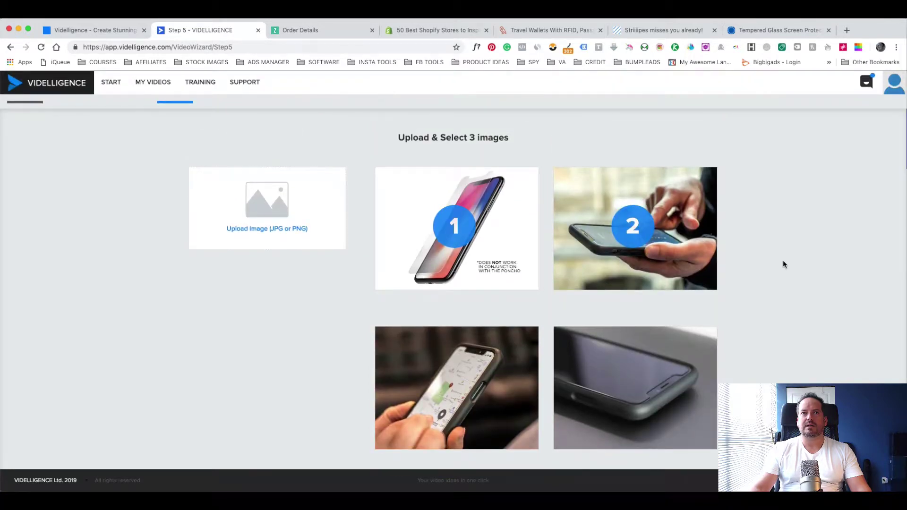
pyautogui.scroll(-3, 781, 263)
pyautogui.scroll(-4, 782, 264)
pyautogui.scroll(-4, 781, 263)
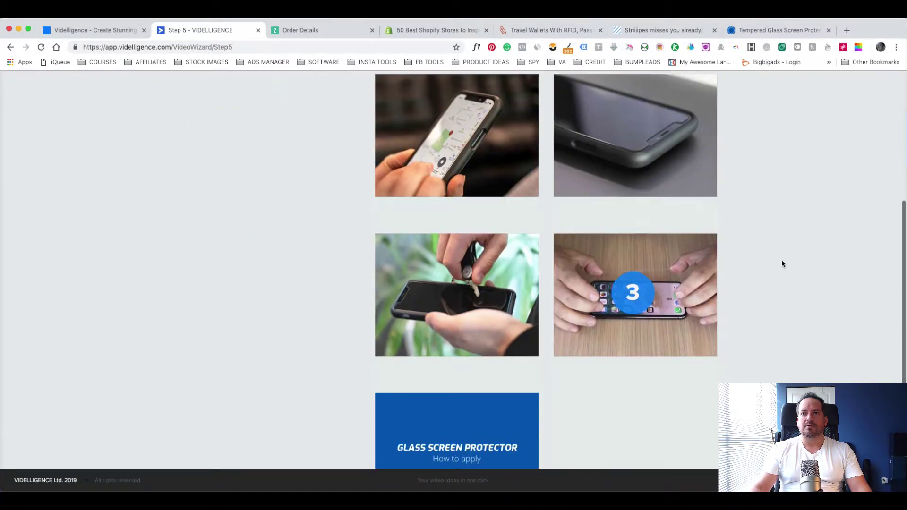
pyautogui.scroll(-4, 775, 277)
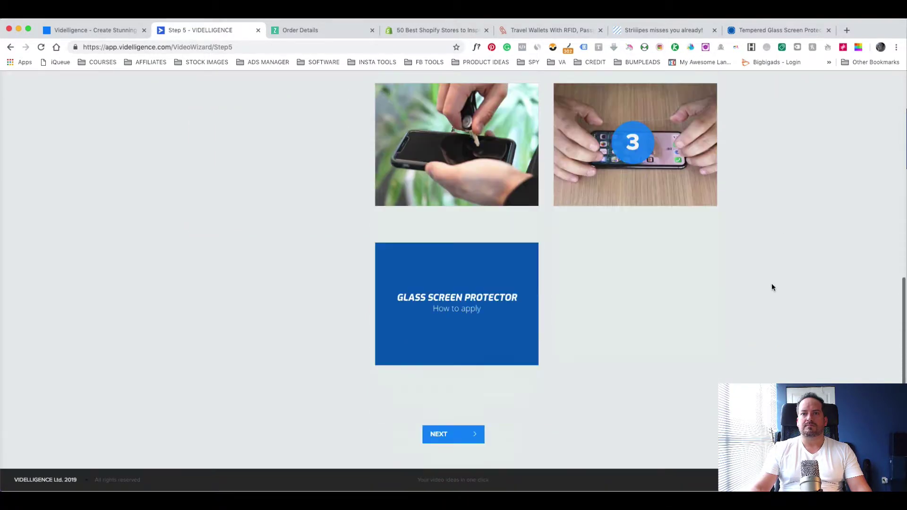
pyautogui.click(450, 441)
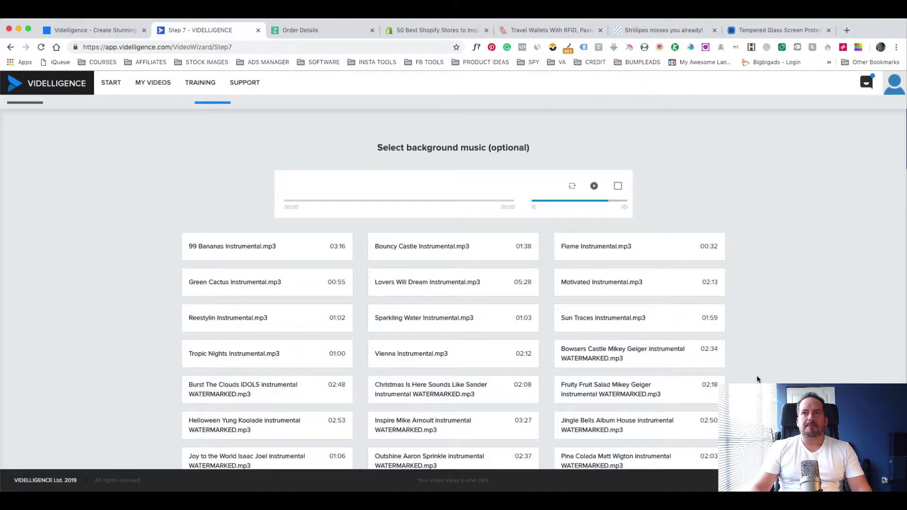
pyautogui.scroll(-5, 758, 380)
pyautogui.scroll(5, 758, 380)
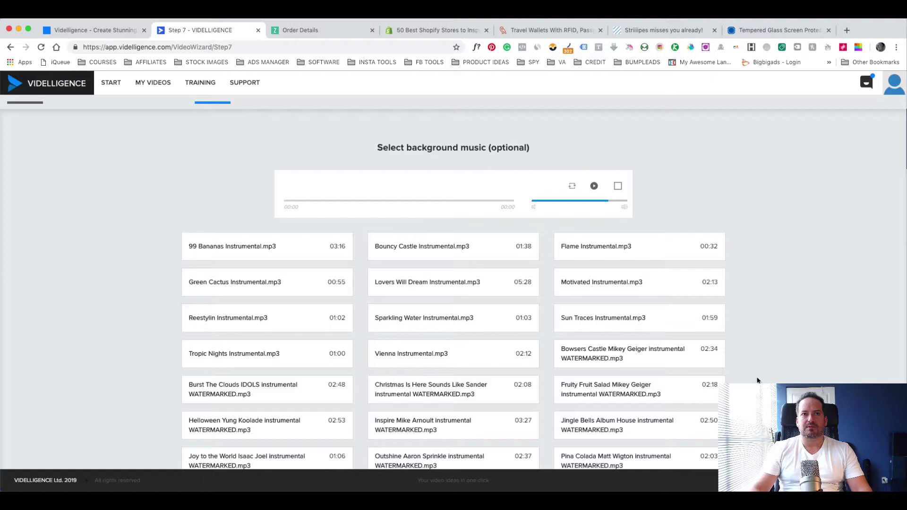
pyautogui.scroll(-10, 758, 380)
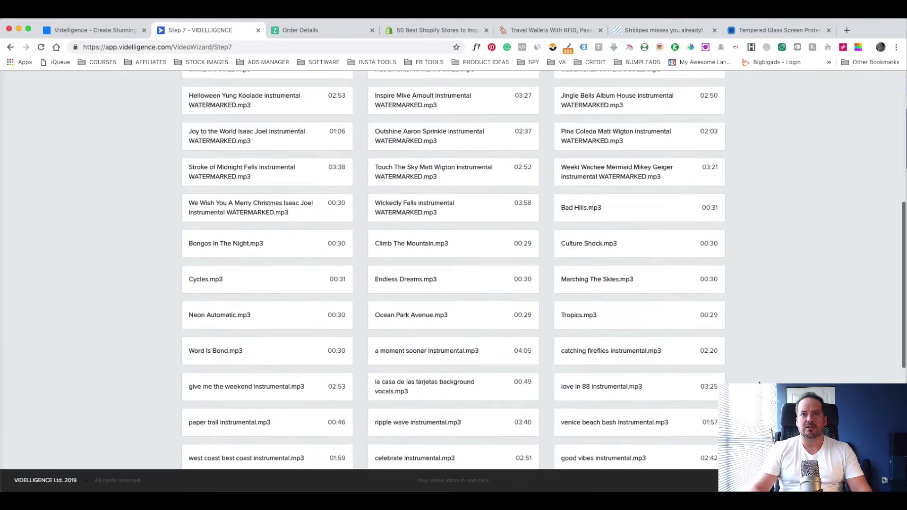
pyautogui.scroll(-5, 758, 380)
pyautogui.scroll(8, 758, 380)
pyautogui.scroll(8, 757, 380)
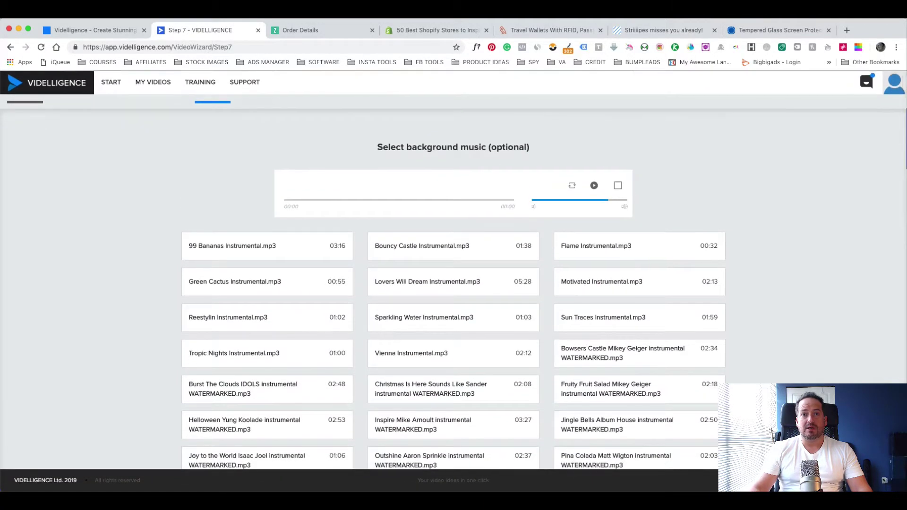
pyautogui.scroll(-5, 722, 337)
pyautogui.scroll(5, 721, 337)
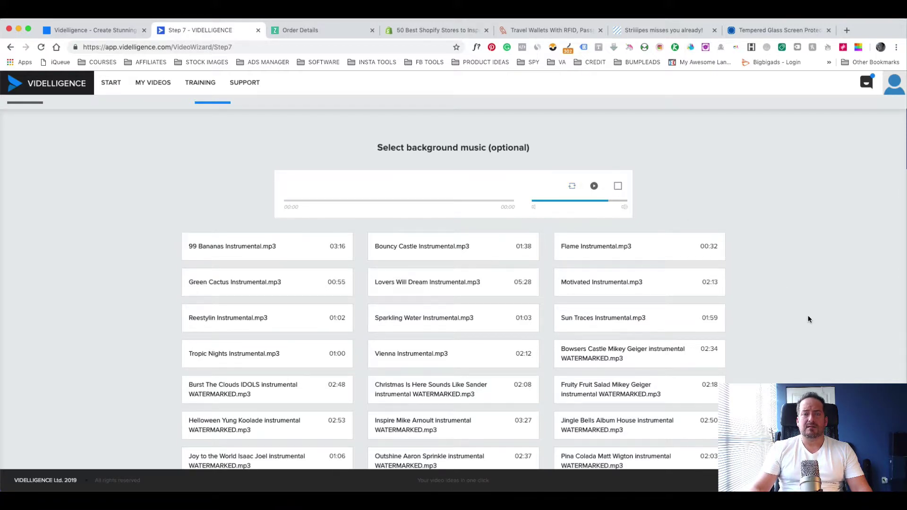
pyautogui.scroll(-5, 808, 319)
pyautogui.scroll(5, 808, 332)
# Preview Reestylin, Sparkling Water and Motivated Instrumental tracks, leaving Motivated Instrumental as background music
pyautogui.click(244, 322)
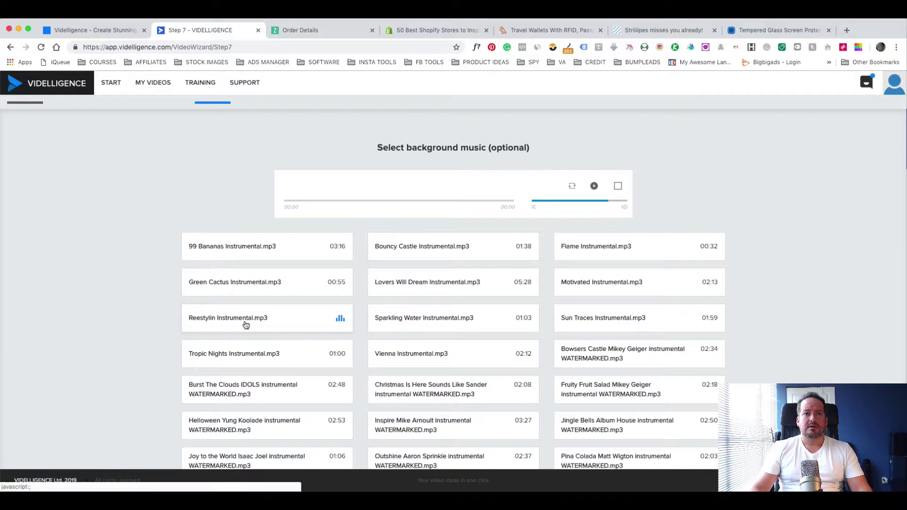
pyautogui.click(244, 325)
pyautogui.click(593, 188)
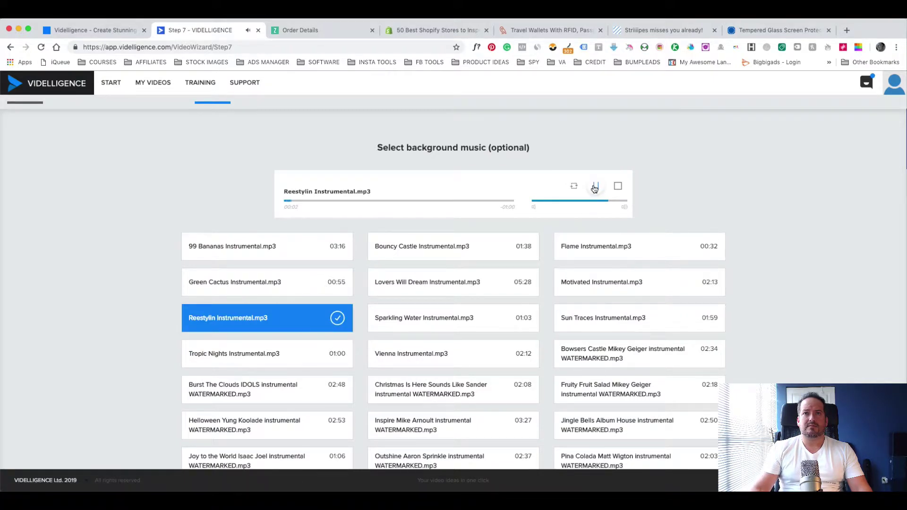
pyautogui.click(447, 317)
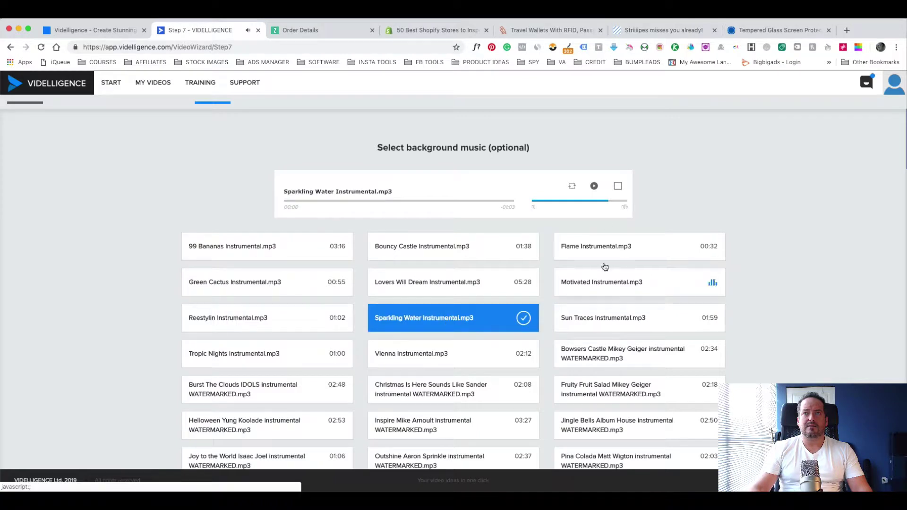
pyautogui.click(595, 186)
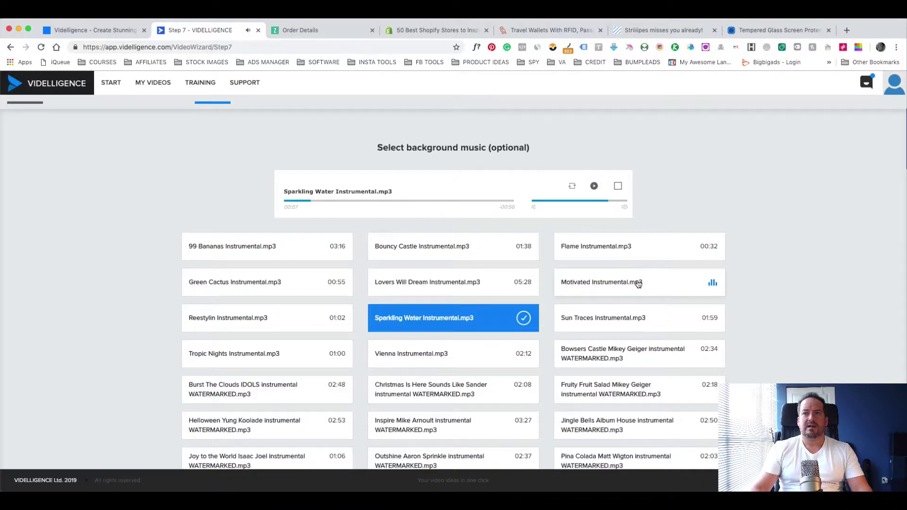
pyautogui.click(638, 282)
pyautogui.click(595, 187)
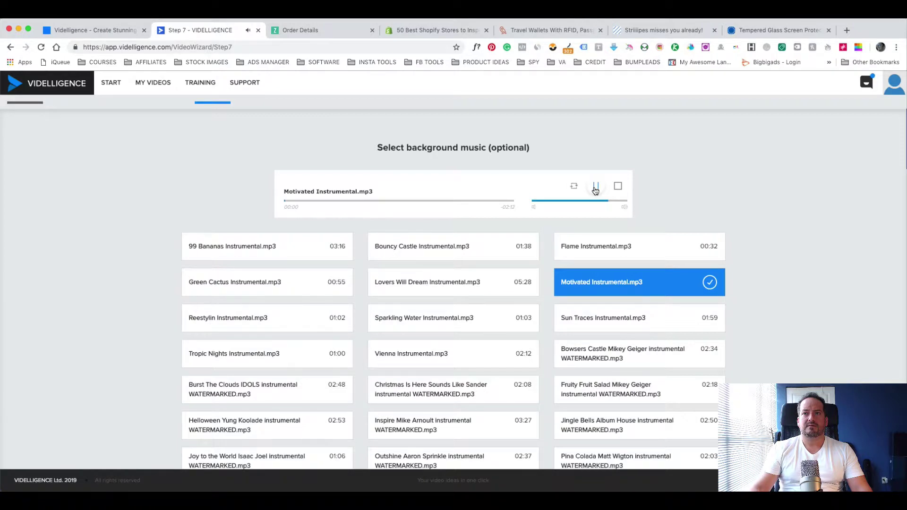
pyautogui.click(595, 187)
pyautogui.scroll(-3, 785, 329)
pyautogui.scroll(-3, 786, 328)
pyautogui.scroll(-5, 785, 329)
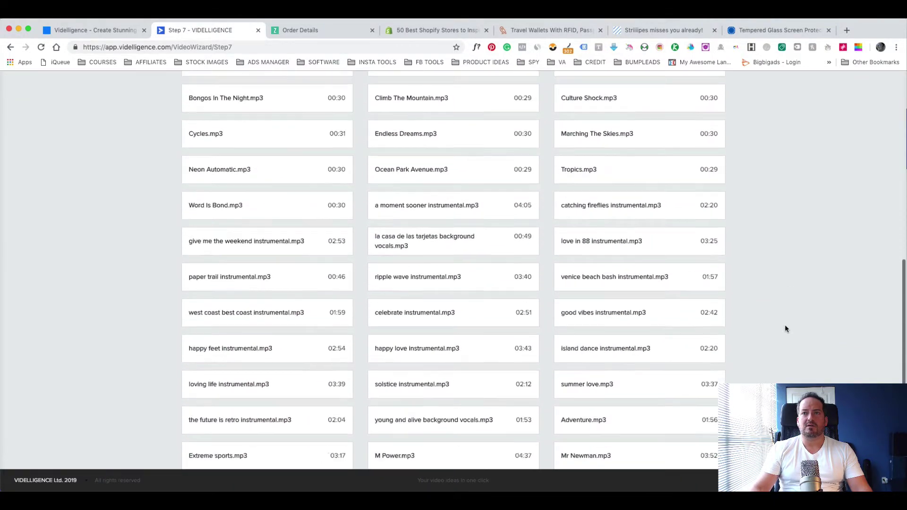
pyautogui.scroll(-5, 785, 325)
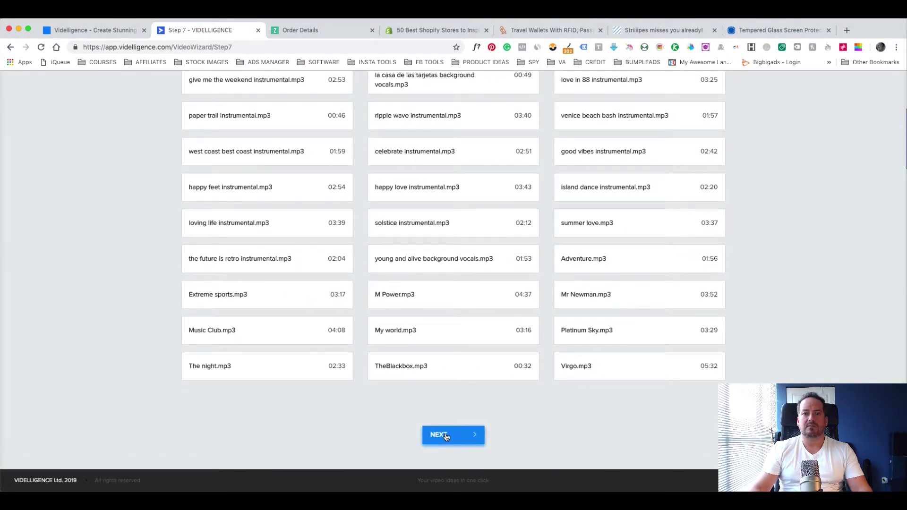
# Move to Customize Your Video and upload the Quad Lock logo screenshot from Screenshots as the logo
pyautogui.click(461, 439)
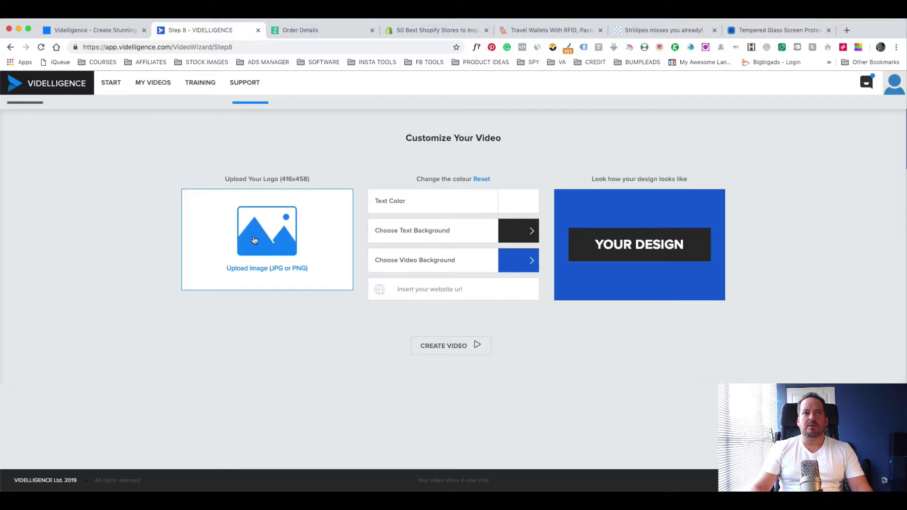
pyautogui.click(773, 30)
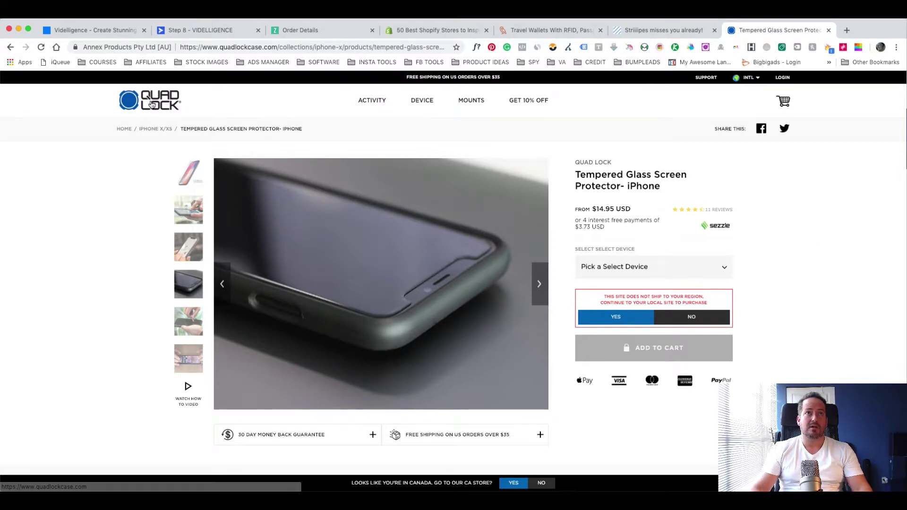
pyautogui.click(199, 30)
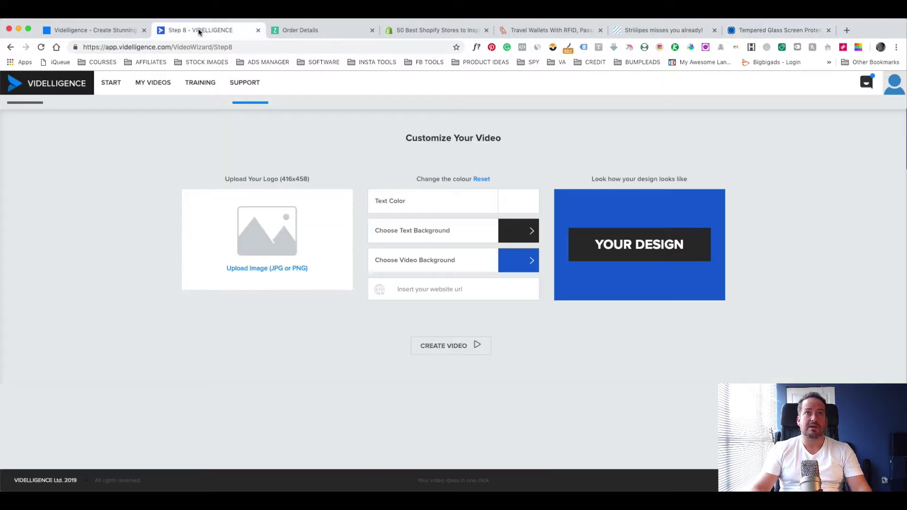
pyautogui.click(266, 272)
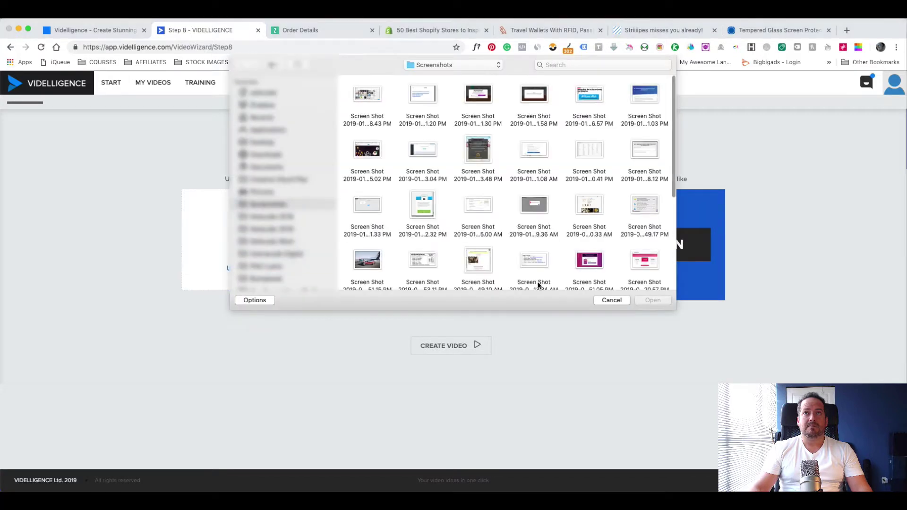
pyautogui.scroll(-3, 531, 259)
pyautogui.click(477, 255)
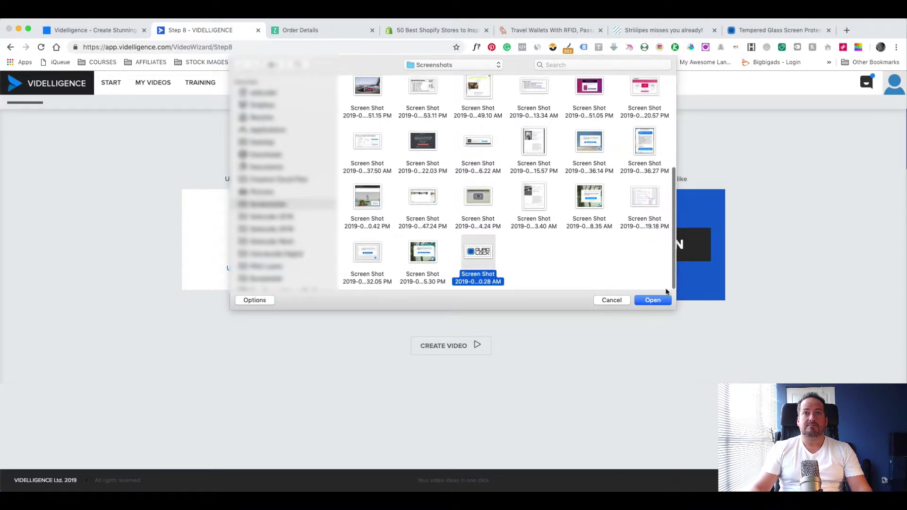
# Confirm the Quad Lock logo upload and leave the background colour choices unchanged
pyautogui.click(653, 300)
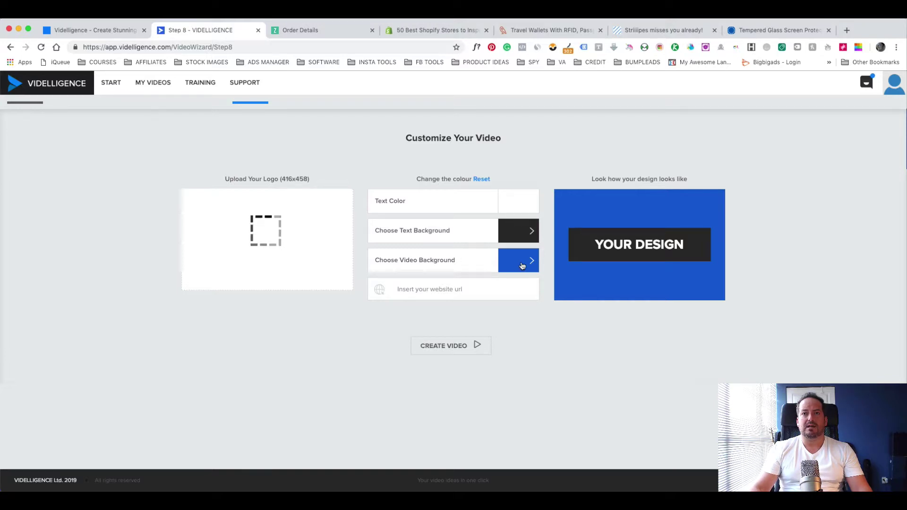
pyautogui.click(522, 265)
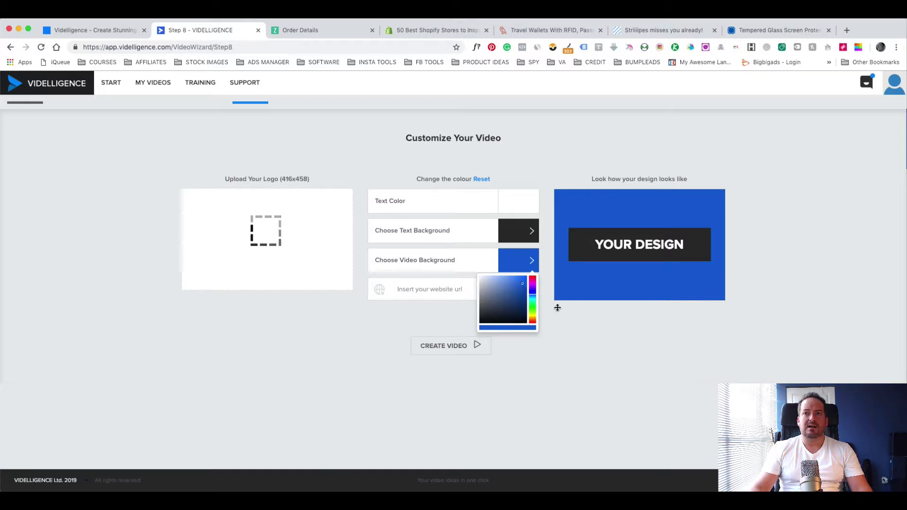
pyautogui.click(780, 30)
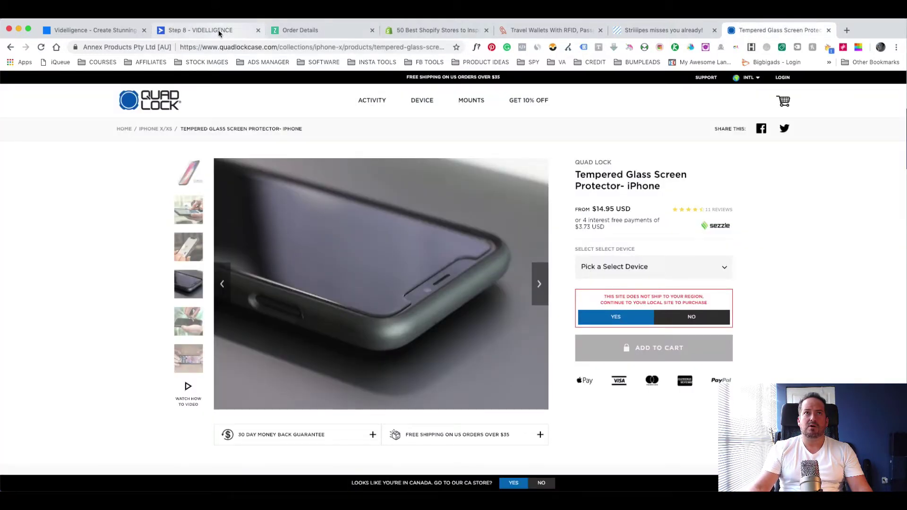
pyautogui.click(201, 30)
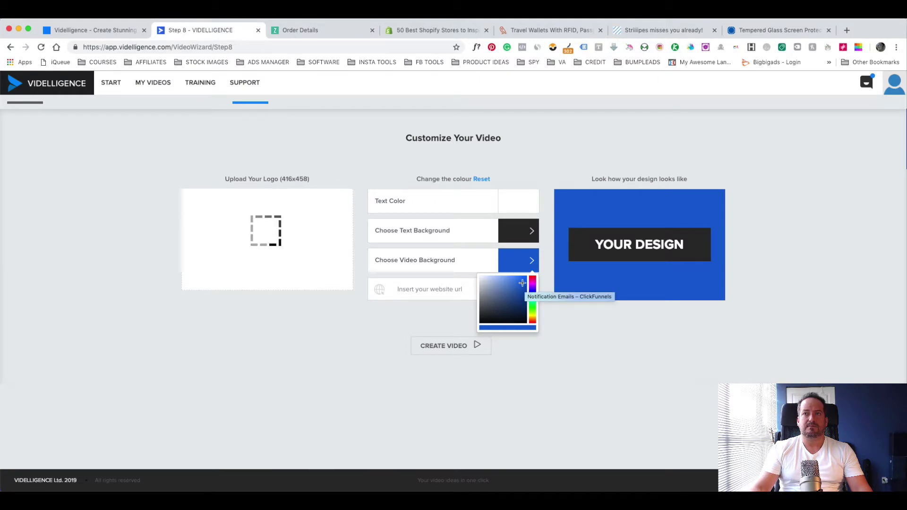
pyautogui.click(614, 375)
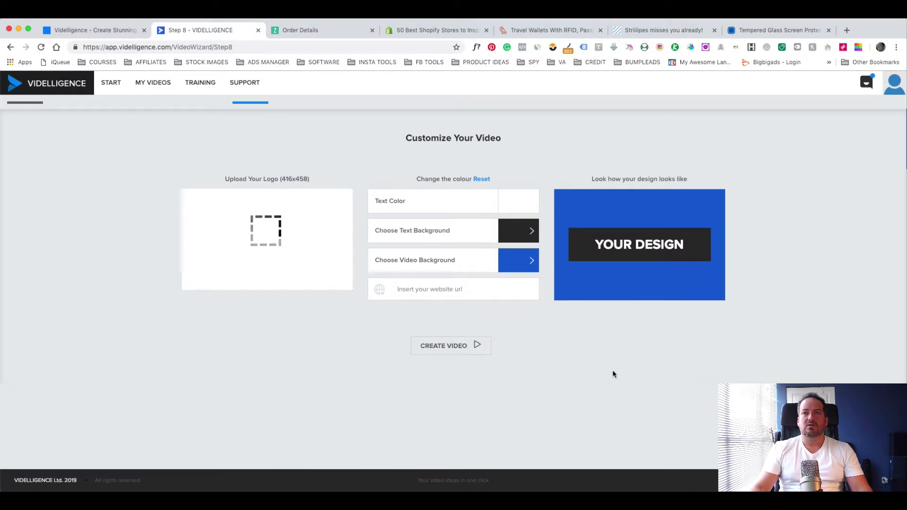
# Copy the store domain from the Quad Lock page and fill in quadlockcase.com as the website
pyautogui.click(452, 289)
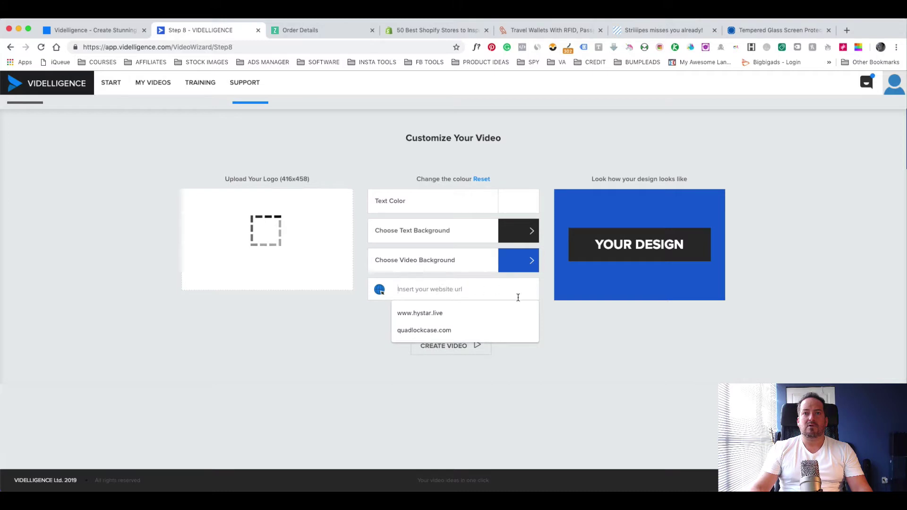
pyautogui.click(776, 30)
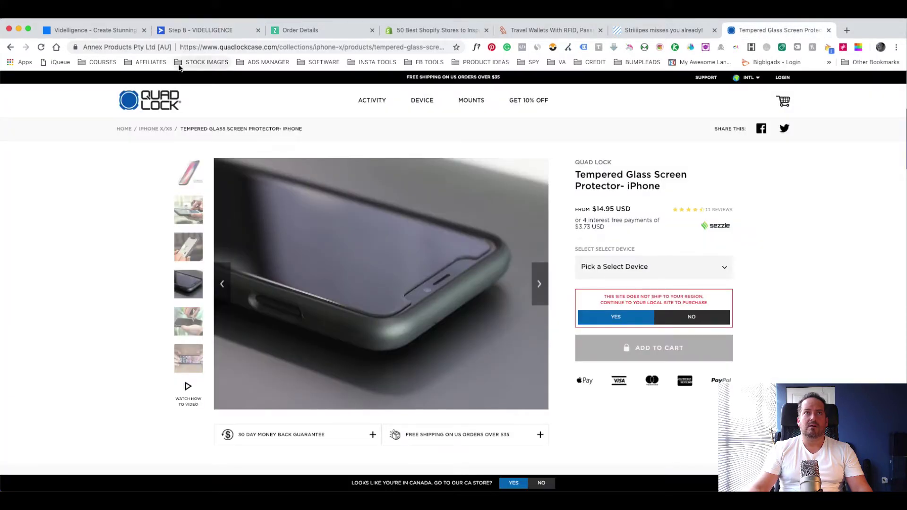
pyautogui.click(278, 46)
pyautogui.moveTo(278, 47); pyautogui.dragTo(219, 46)
pyautogui.press('super+c')
pyautogui.click(198, 29)
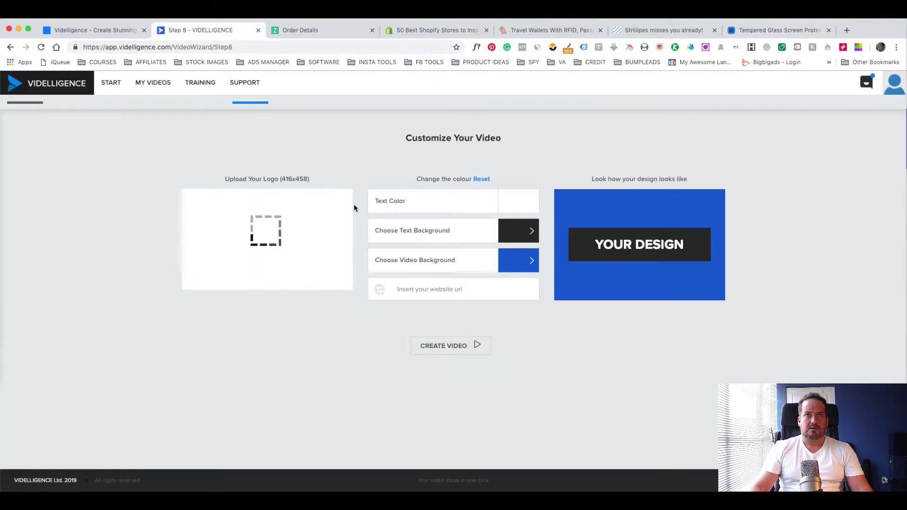
pyautogui.click(432, 290)
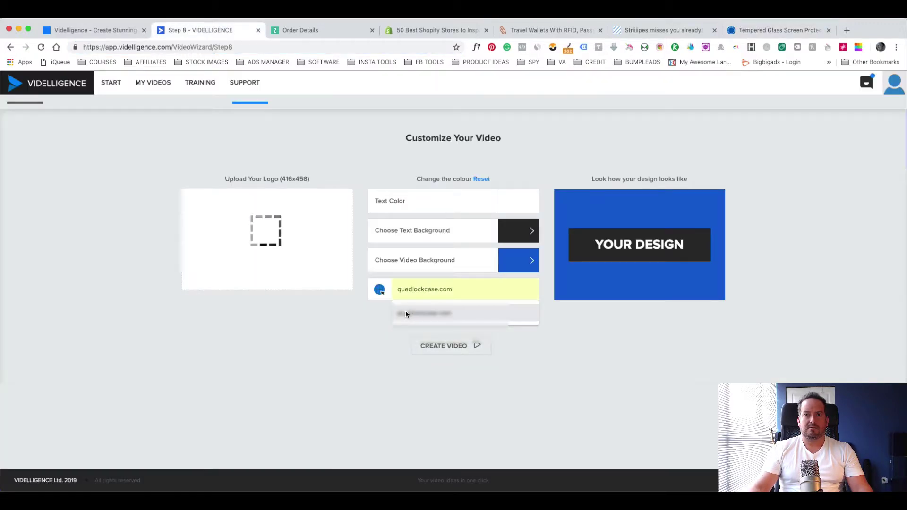
pyautogui.click(405, 310)
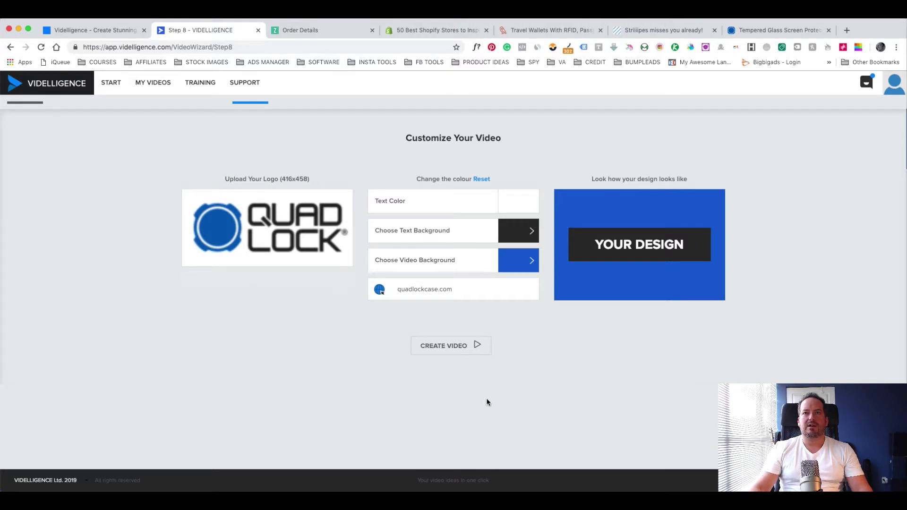
# Name the video 'Tempered Glass Screen Protector- iPhone' from the product title and submit its creation
pyautogui.click(451, 350)
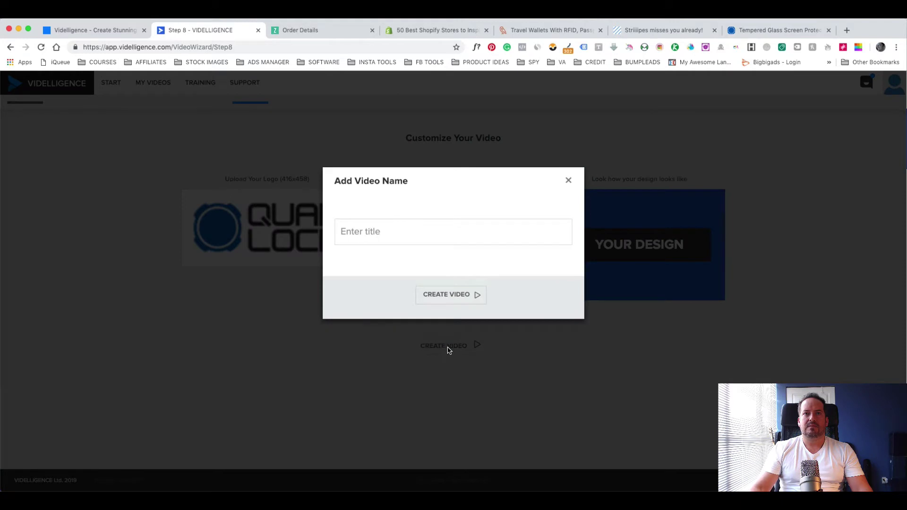
pyautogui.click(404, 232)
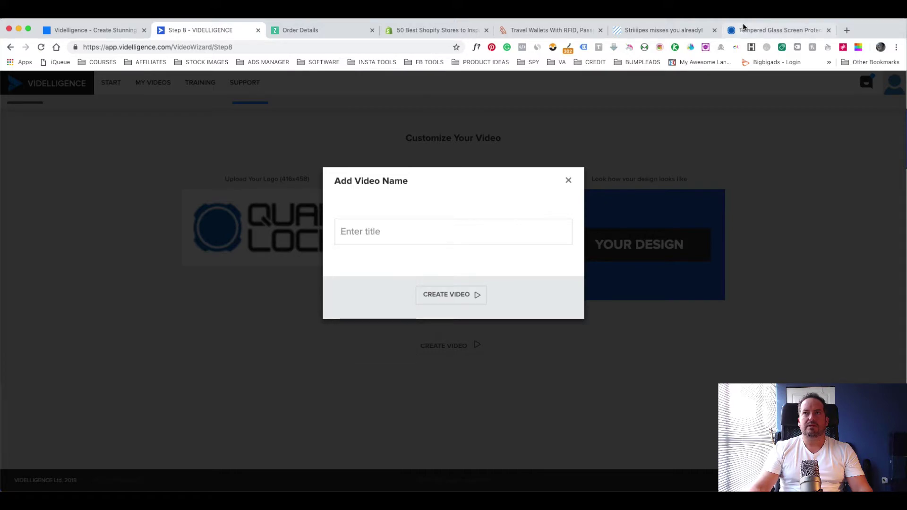
pyautogui.click(766, 30)
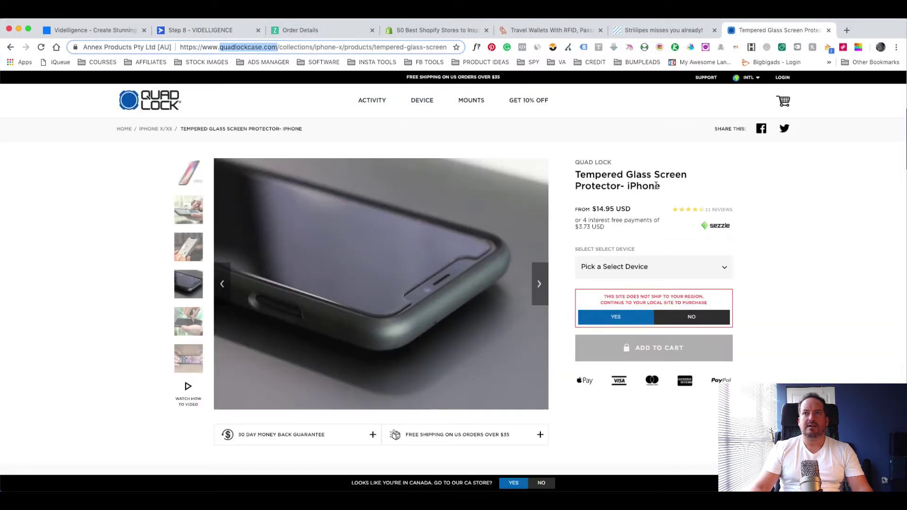
pyautogui.moveTo(661, 186); pyautogui.dragTo(575, 175)
pyautogui.press('super+c')
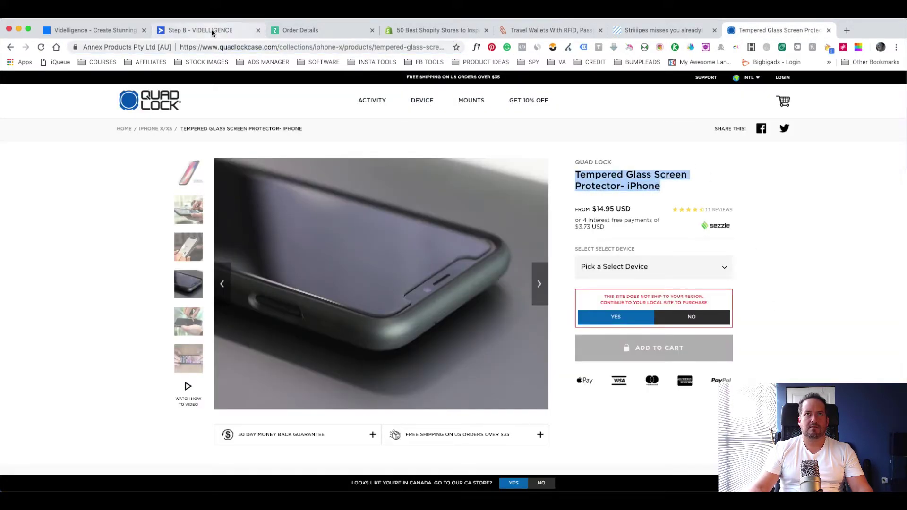
pyautogui.click(200, 29)
pyautogui.click(417, 234)
pyautogui.press('super+v')
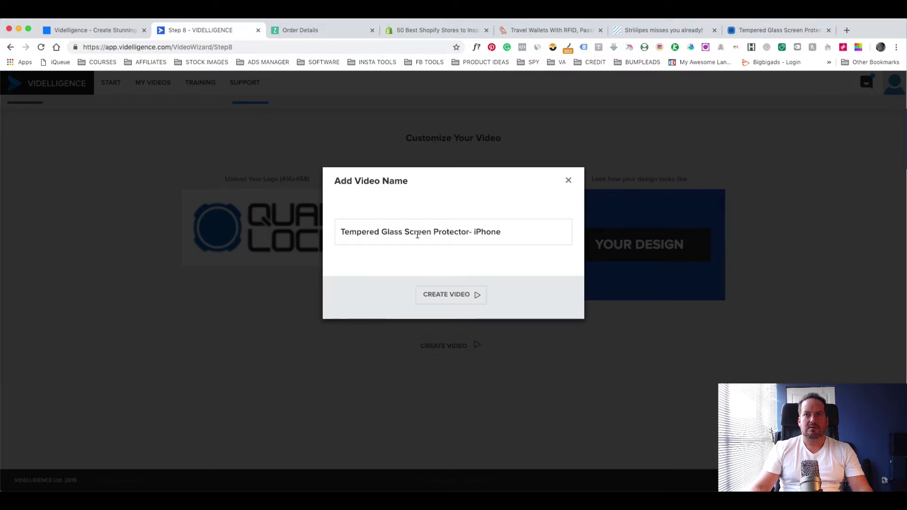
pyautogui.click(451, 293)
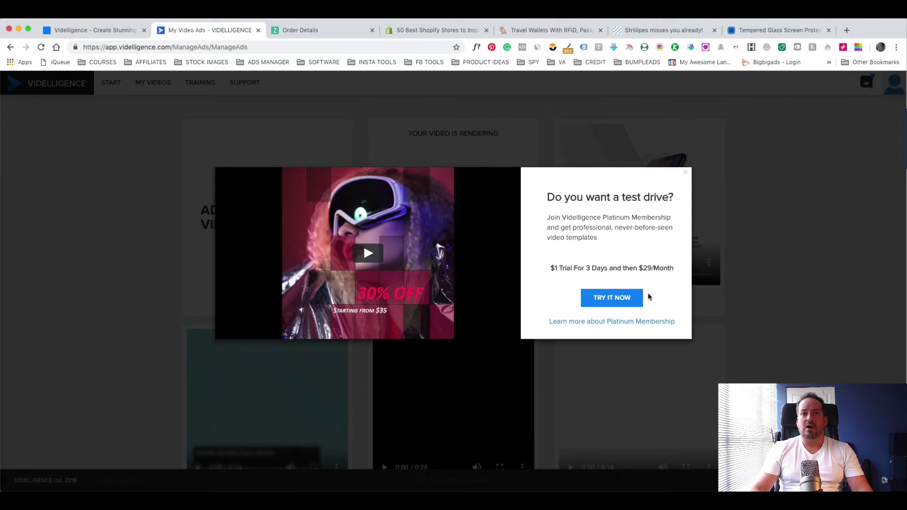
# Play the Platinum Membership promotion clip, then close the popup
pyautogui.click(368, 254)
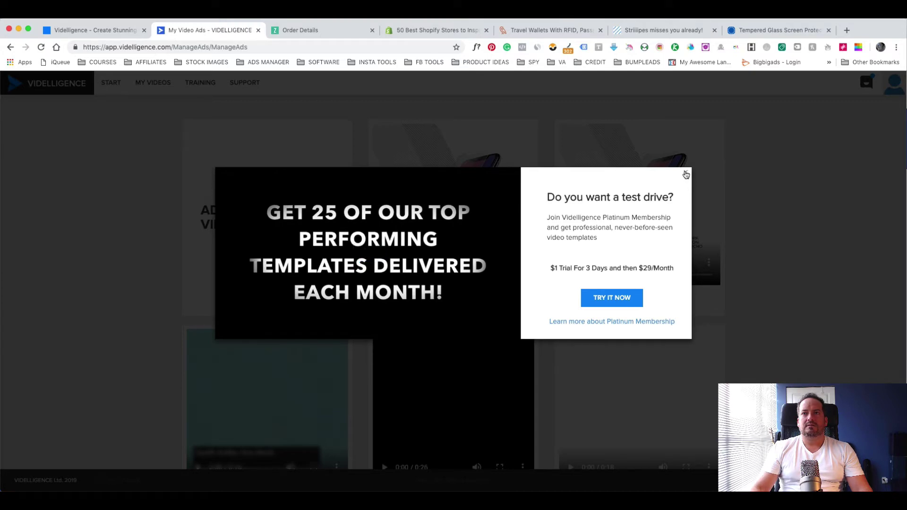
pyautogui.click(686, 175)
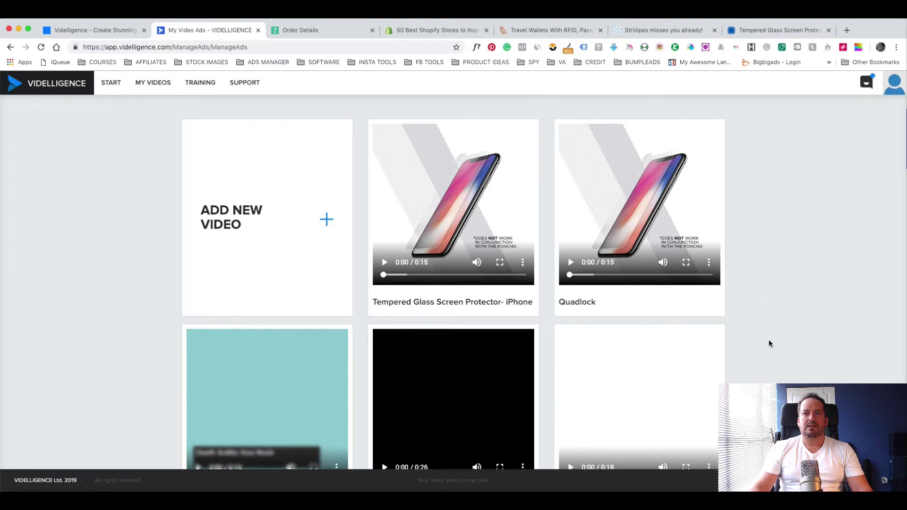
pyautogui.moveTo(454, 212)
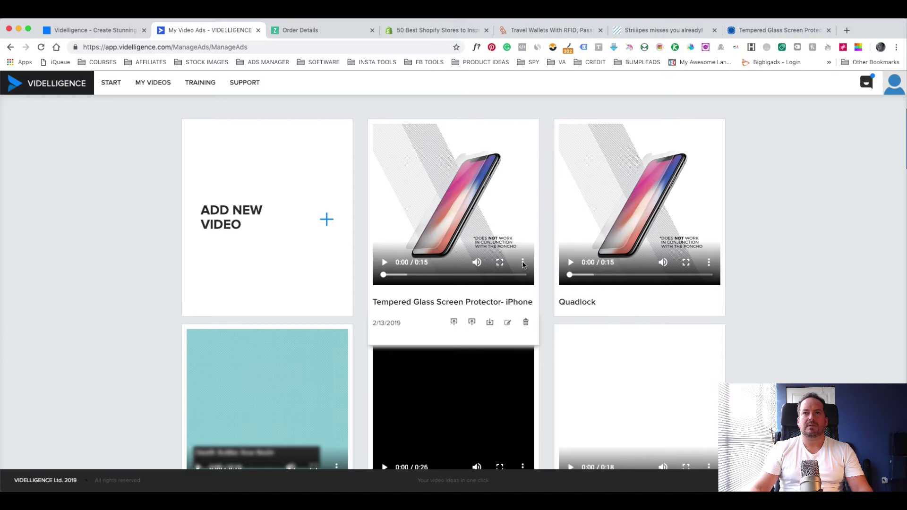
# Download the new video's mp4 and play it in QuickTime Player
pyautogui.click(523, 263)
pyautogui.click(489, 238)
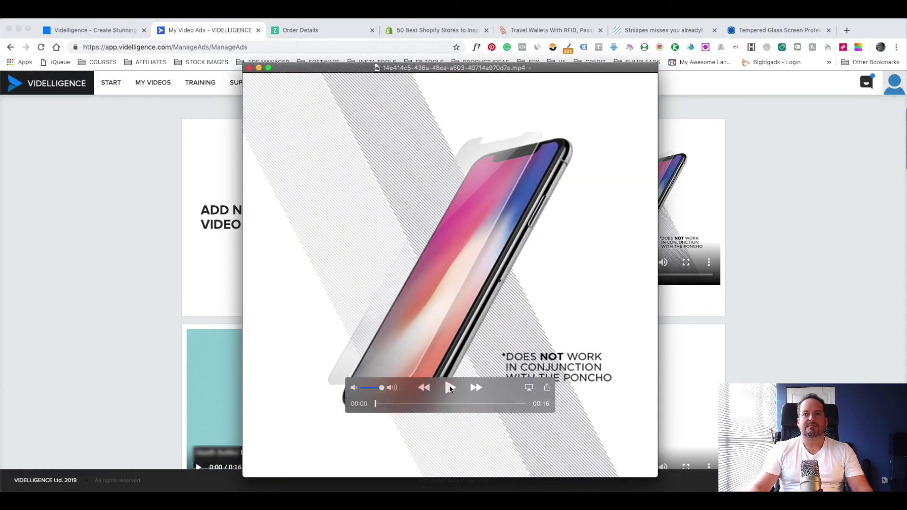
pyautogui.click(450, 388)
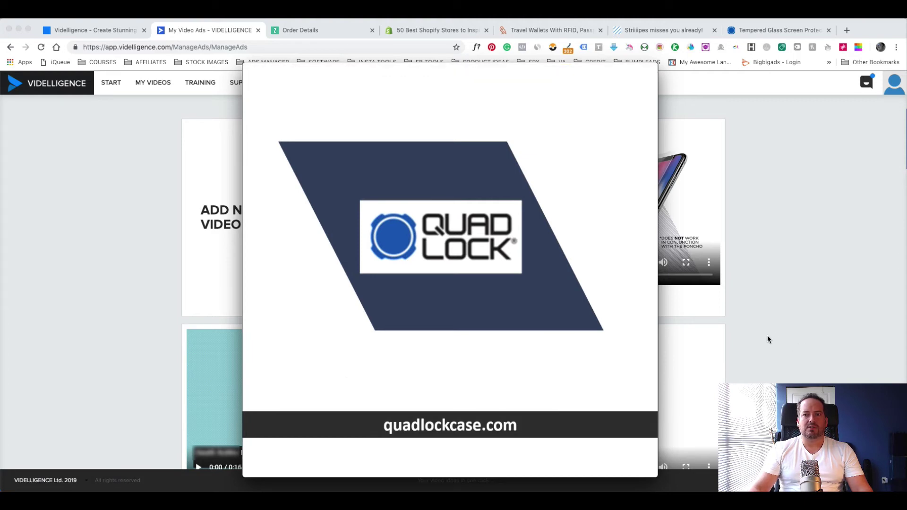
pyautogui.moveTo(449, 269)
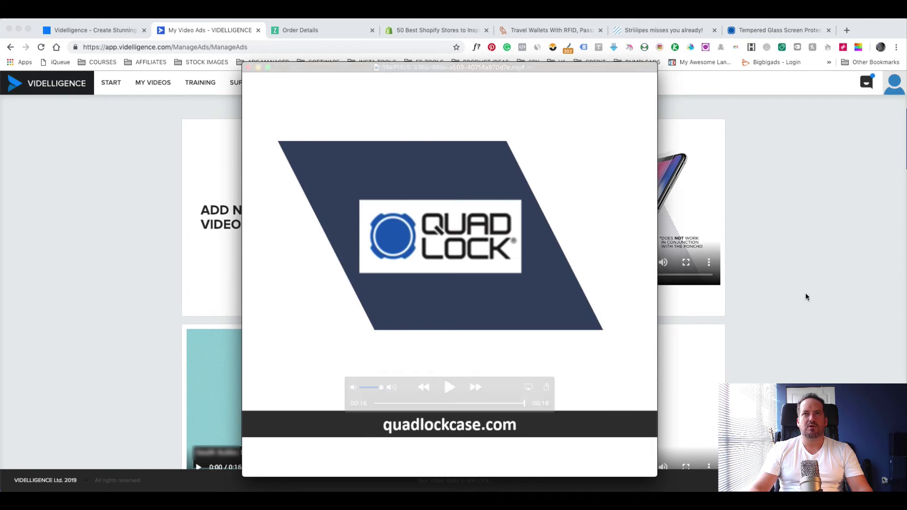
pyautogui.click(195, 30)
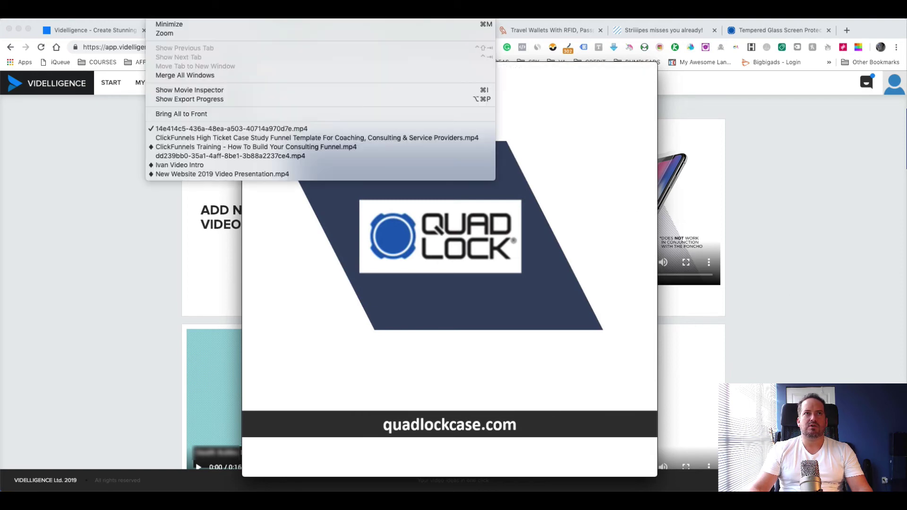
pyautogui.click(192, 7)
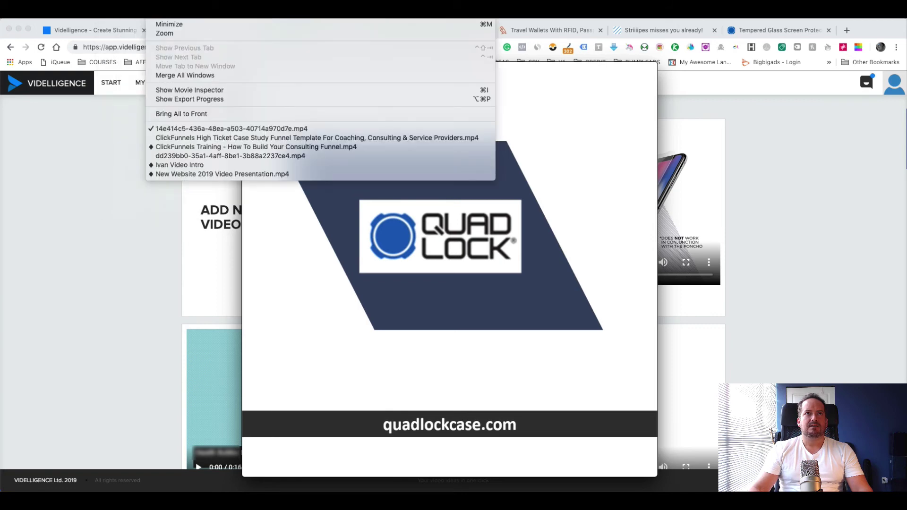
pyautogui.click(189, 90)
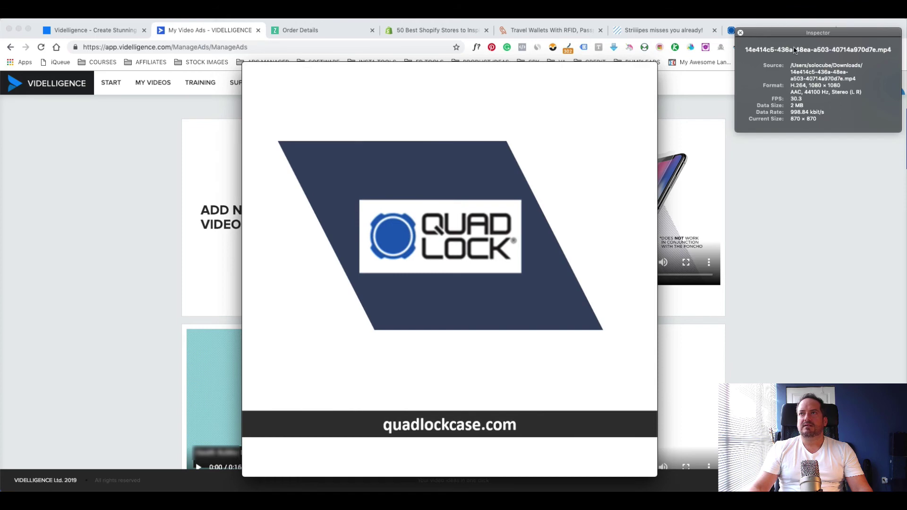
pyautogui.moveTo(795, 49); pyautogui.dragTo(743, 186)
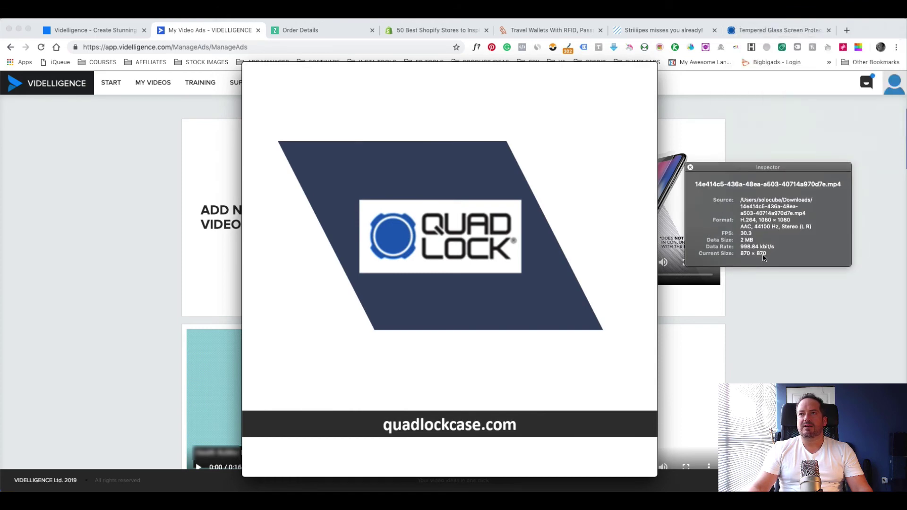
pyautogui.click(691, 167)
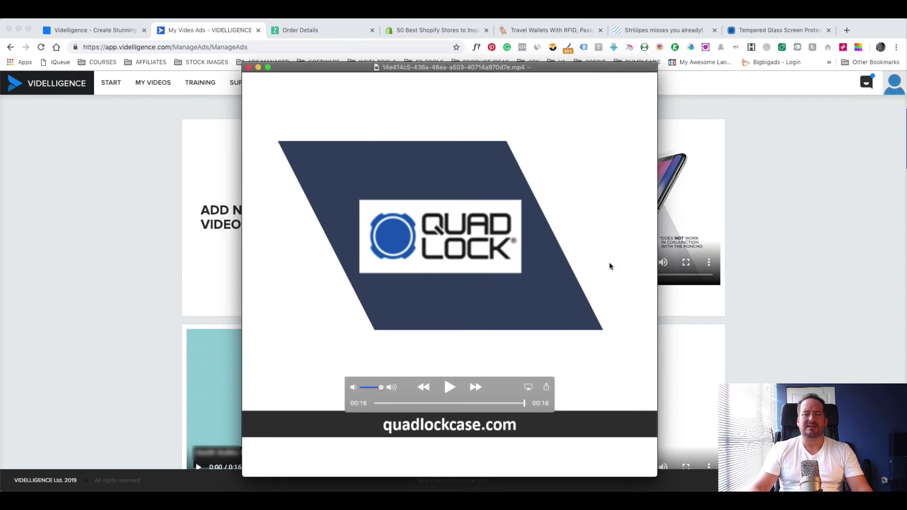